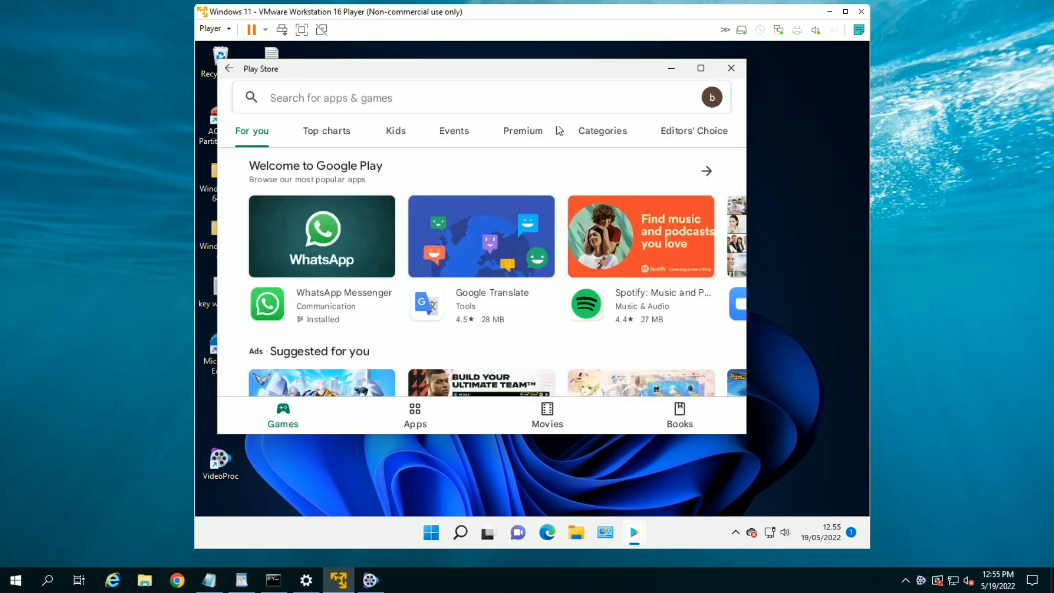
Browse the game recommendations on the Play Store's For you page and view the Top charts.
left_click(541, 71)
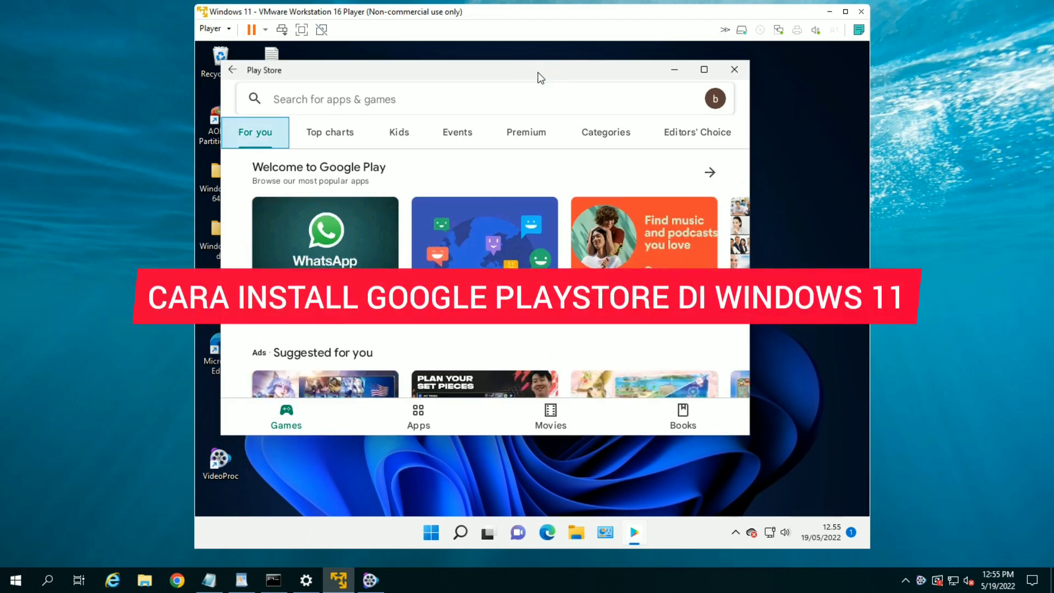
key("Tab")
key("Down")
key("Down")
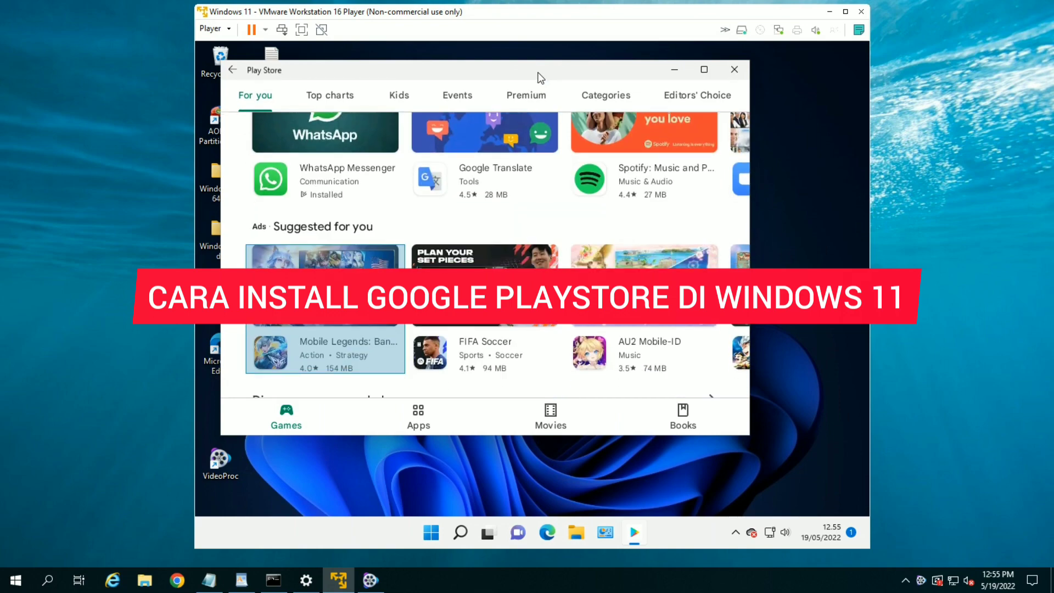
key("Right")
key("Right")
key("Right")
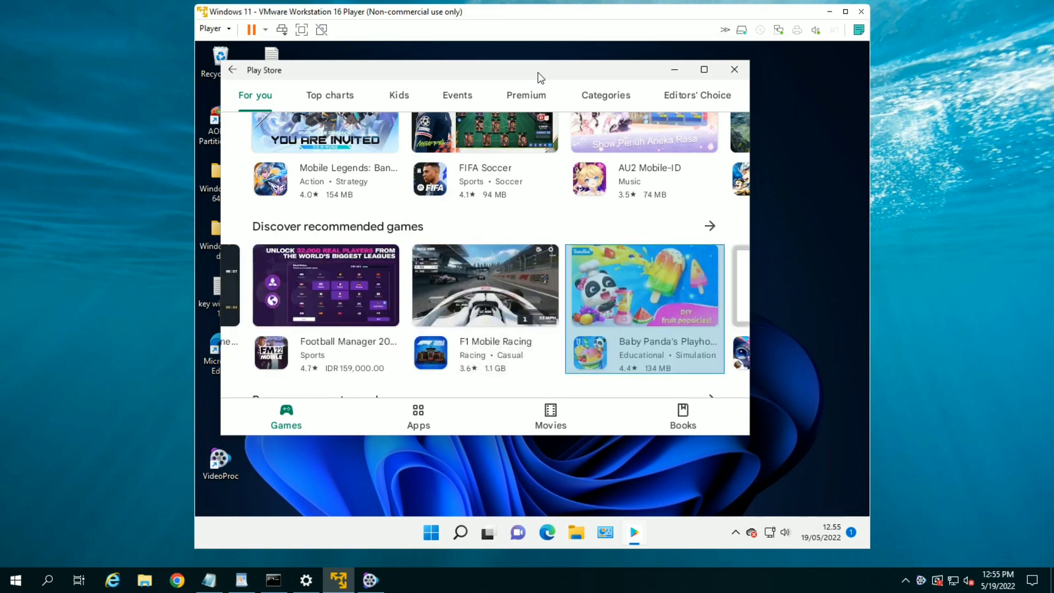
key("Up")
key("Up")
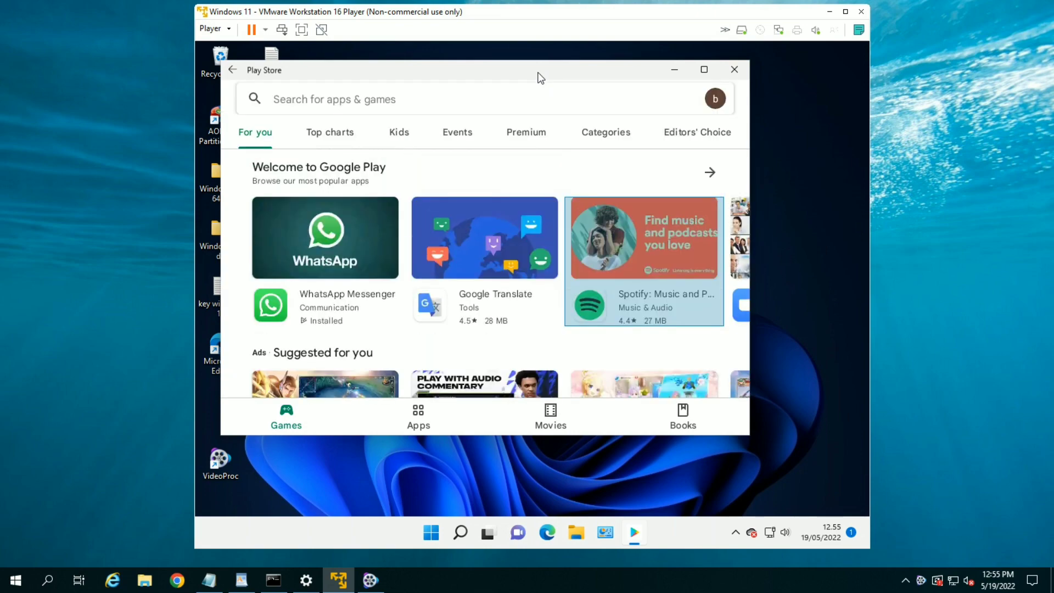
key("Right")
key("Down")
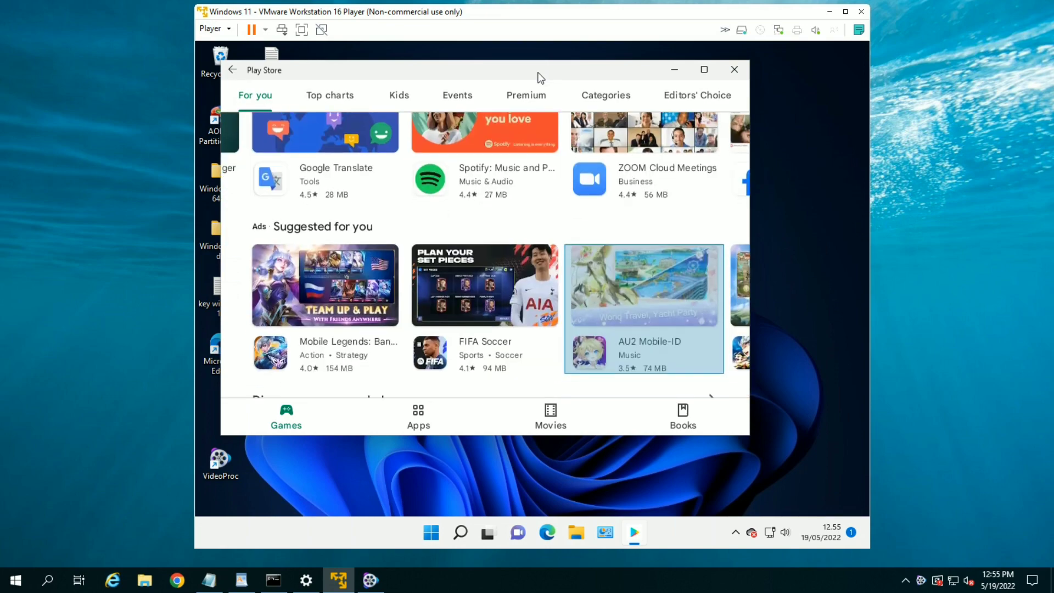
key("Down")
key("Down")
key("Down")
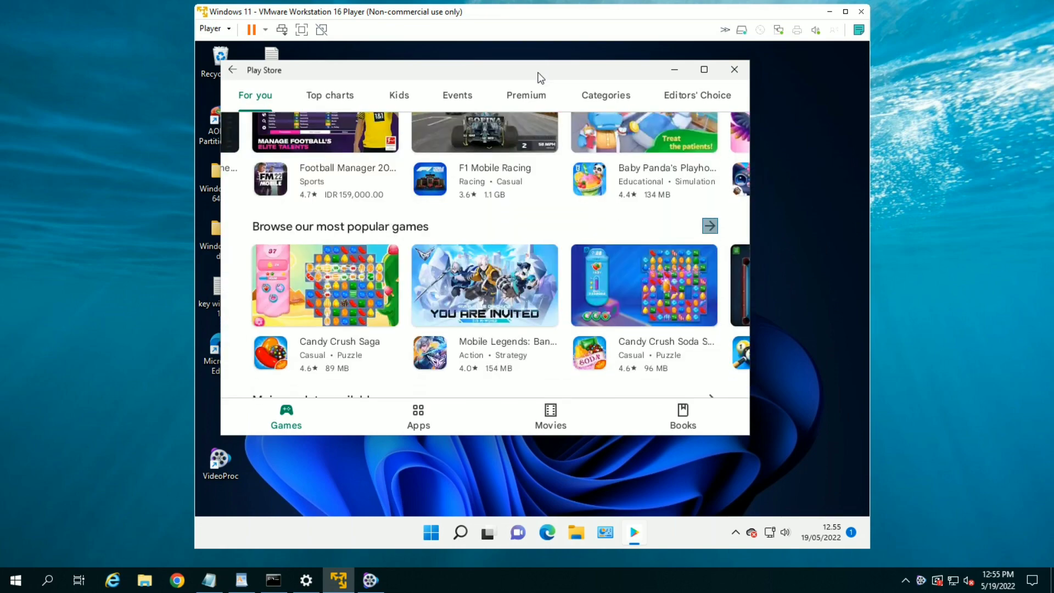
key("Down")
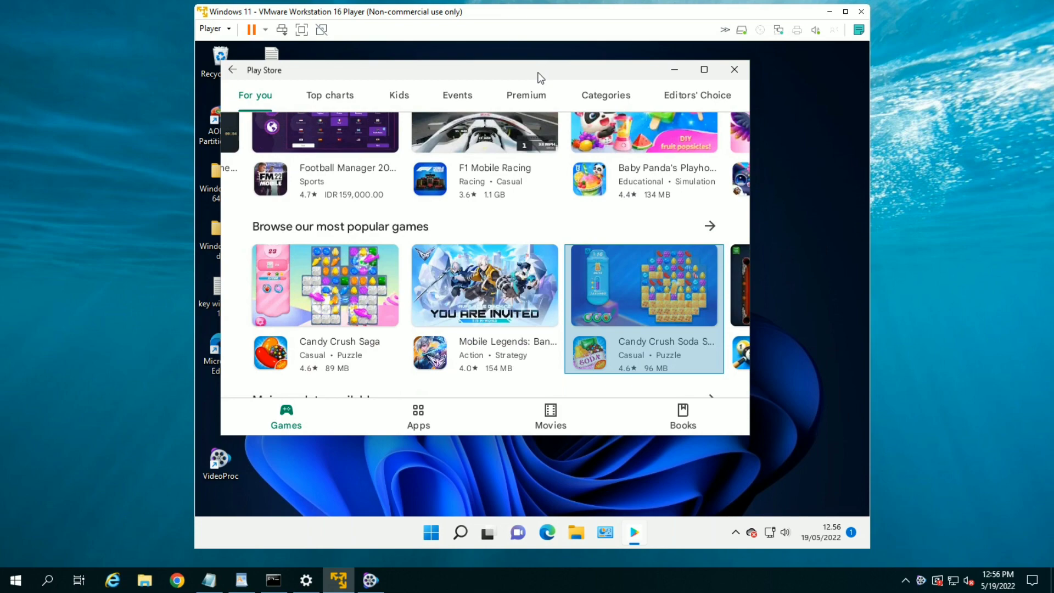
key("Right")
key("Right")
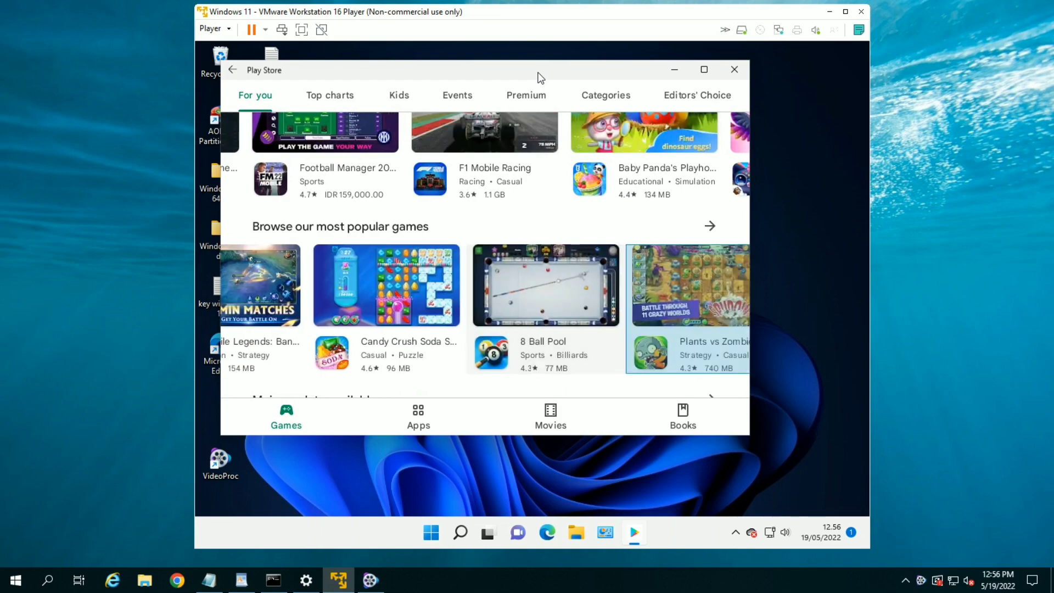
key("Right")
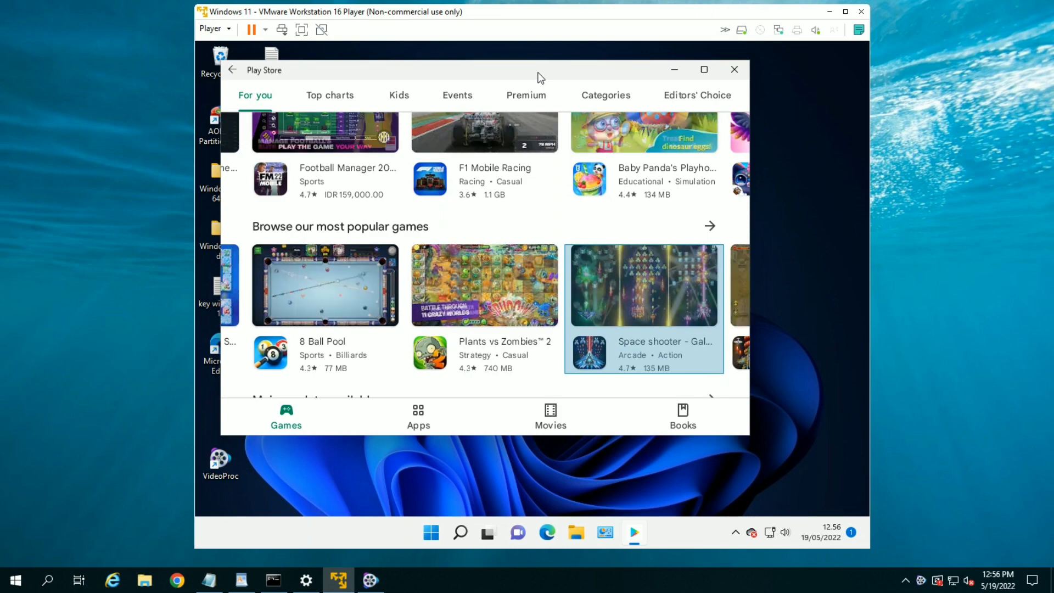
key("Left")
key("Left")
key("Left")
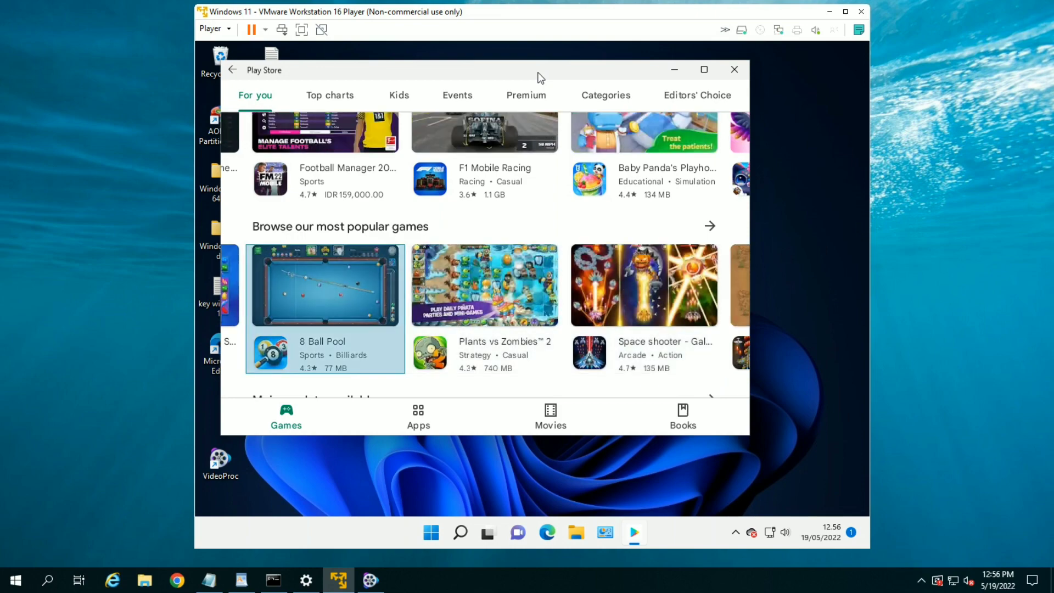
key("Left")
key("Left")
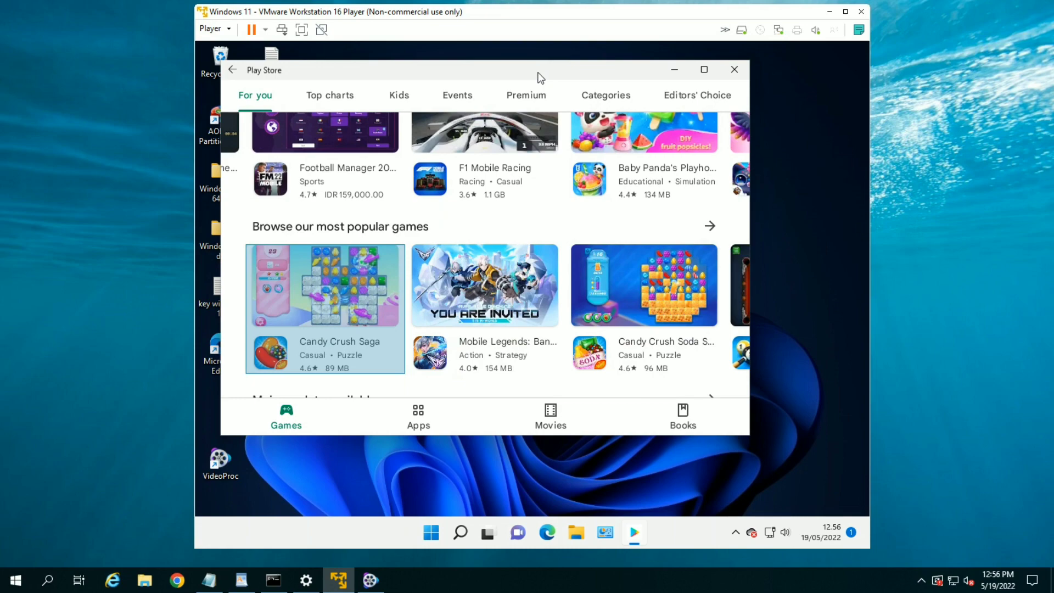
key("Up")
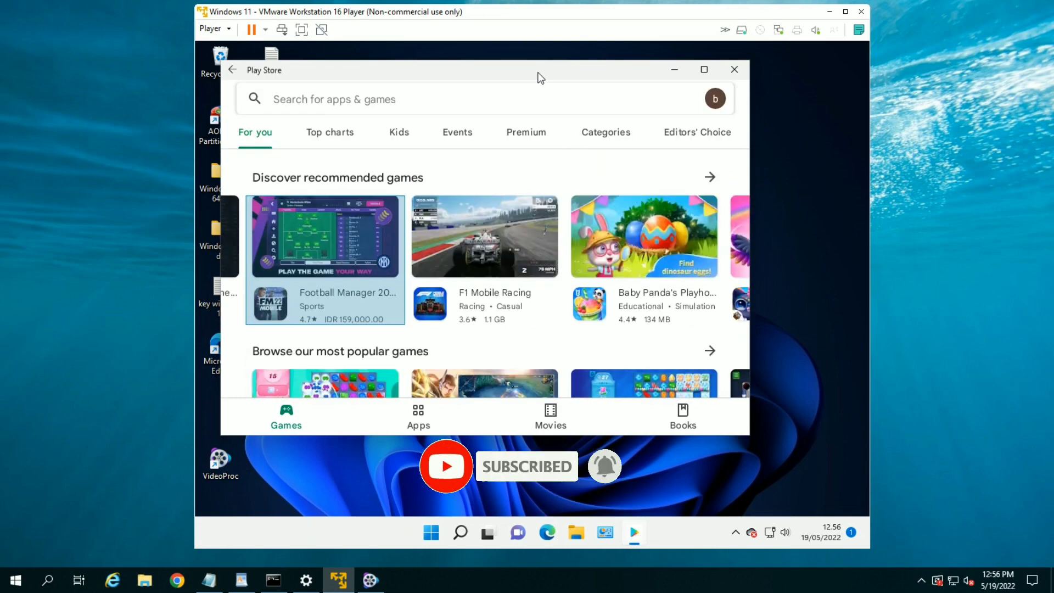
key("Right")
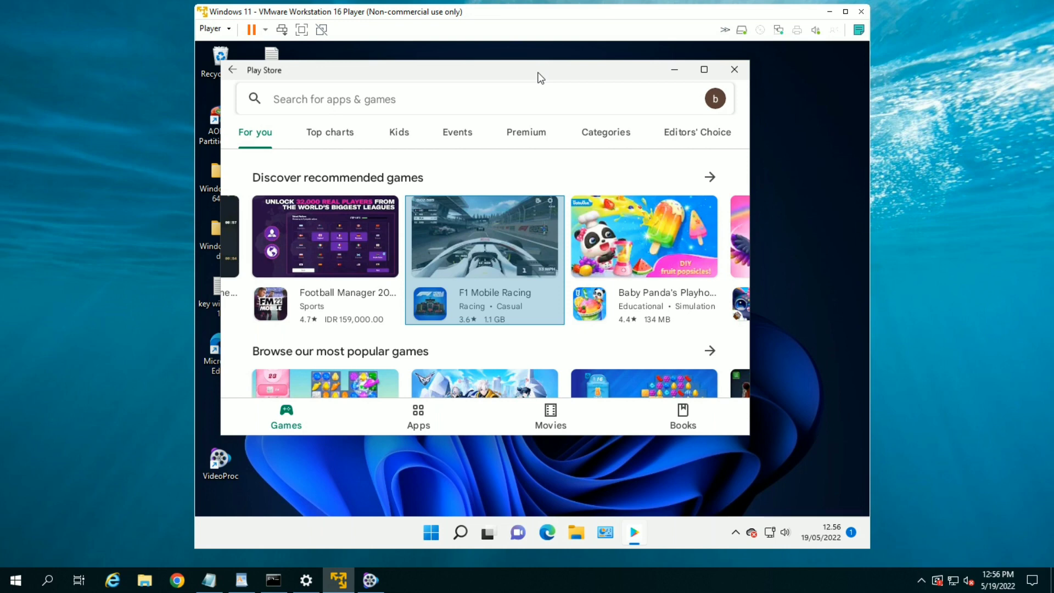
left_click(339, 140)
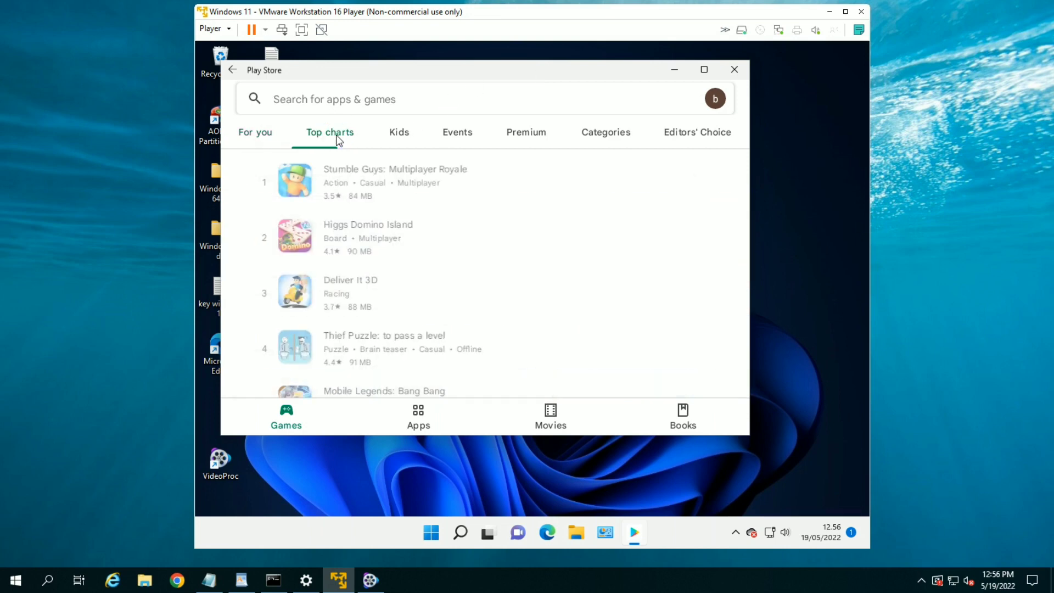
left_click(384, 138)
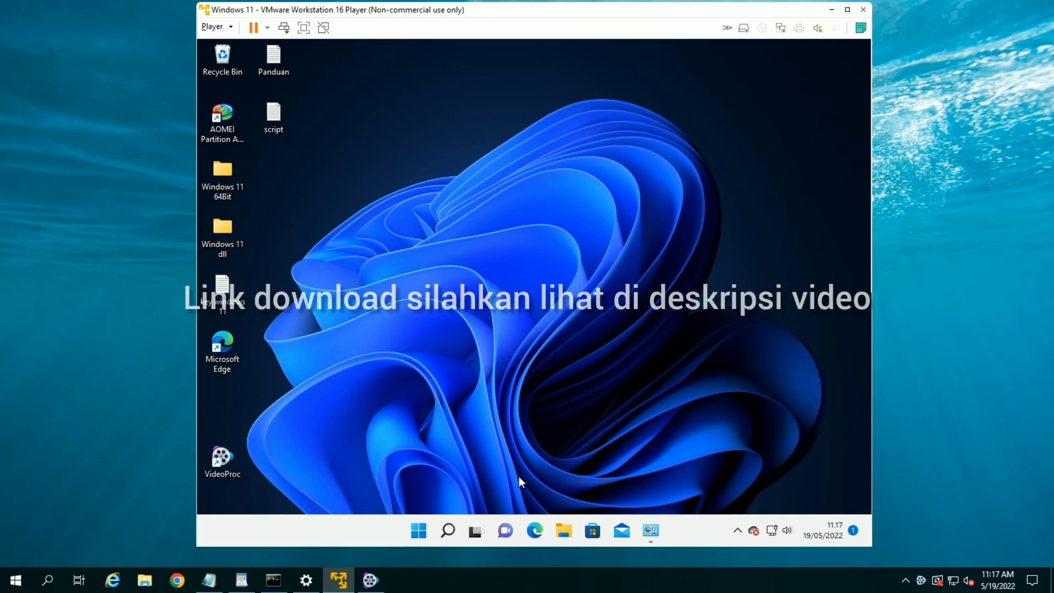
Find the Windows Subsystem for Android Settings app by searching for "windo" and uninstall it.
left_click(415, 540)
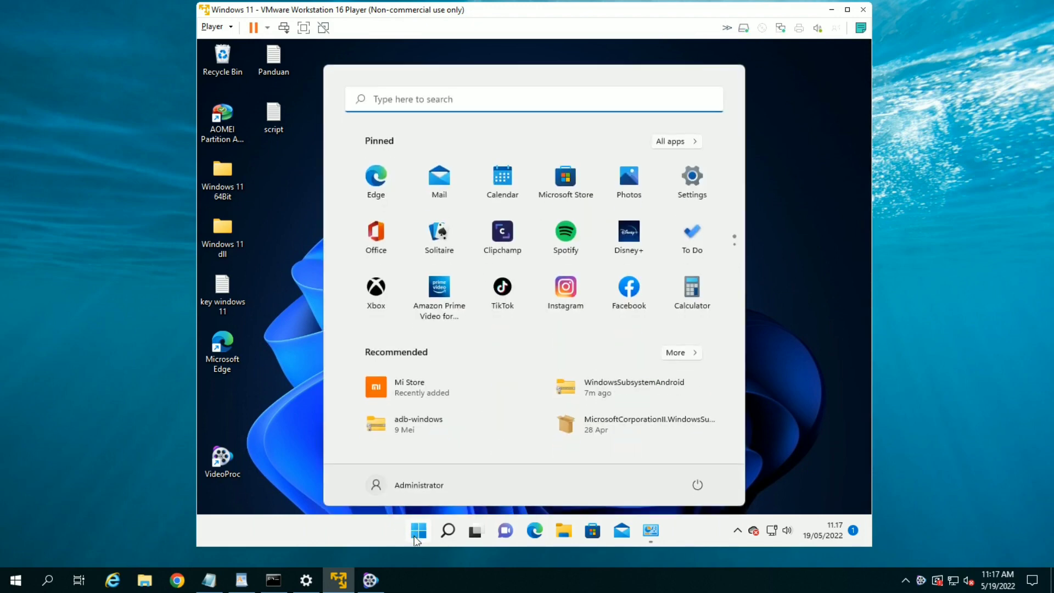
type("windo")
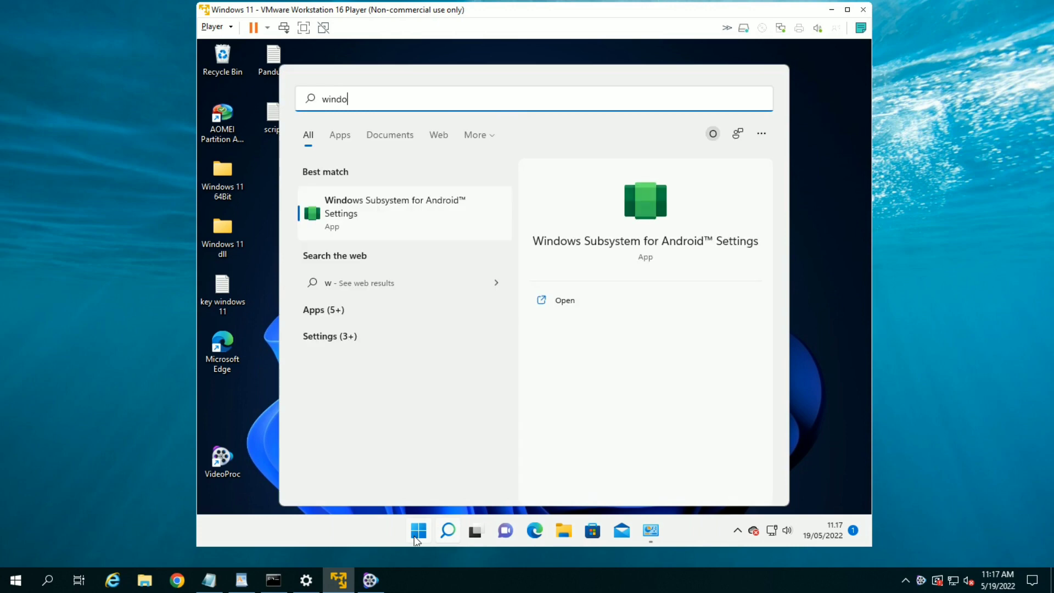
scroll(387, 328, "down", 1)
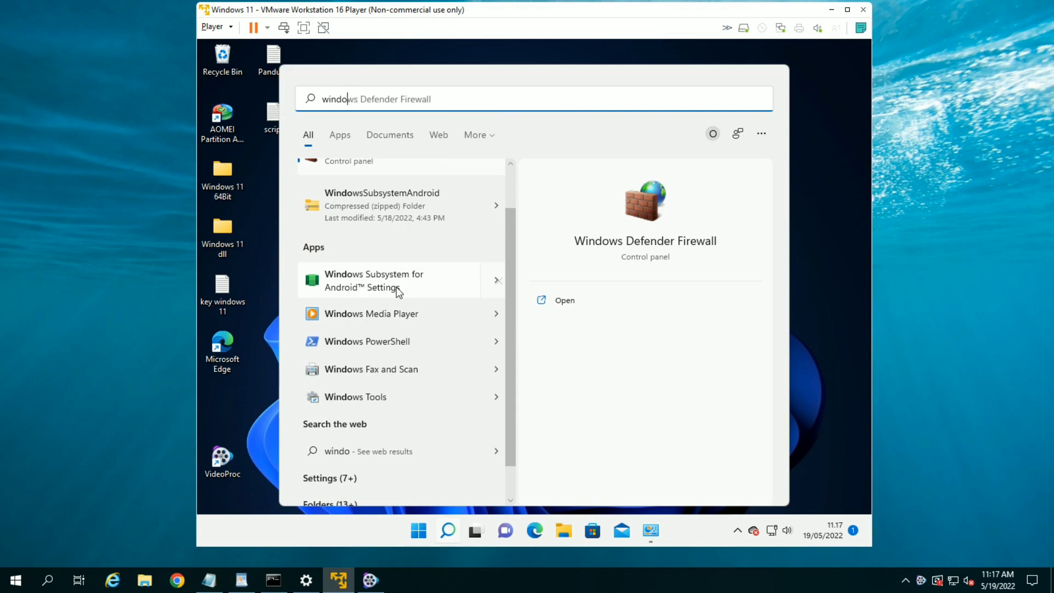
right_click(399, 291)
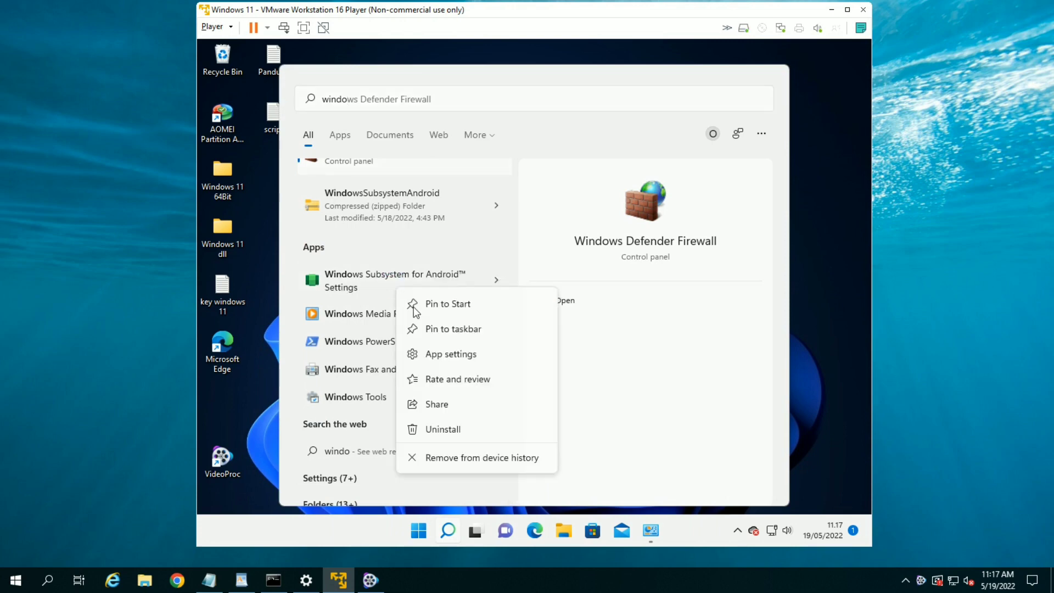
left_click(477, 427)
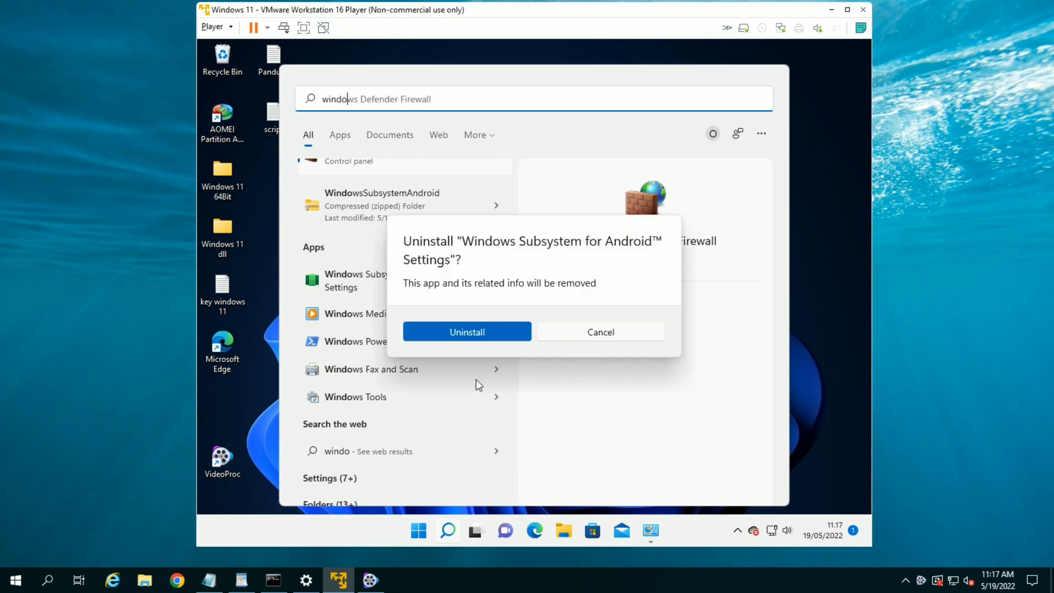
left_click(504, 335)
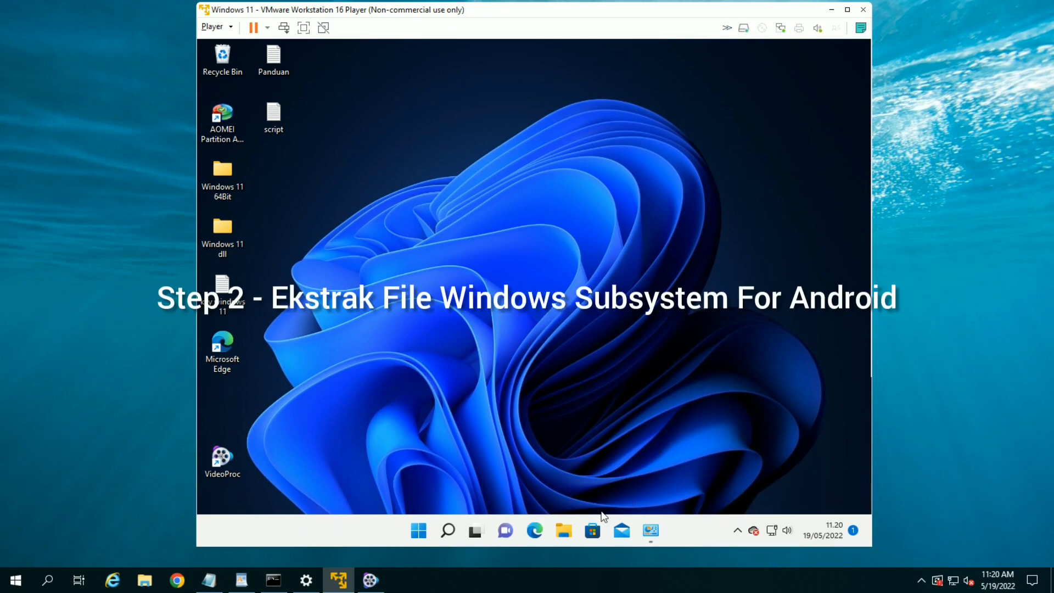
Open the Aplikasi Android folder on New Volume (D:) in a maximized File Explorer window.
left_click(560, 531)
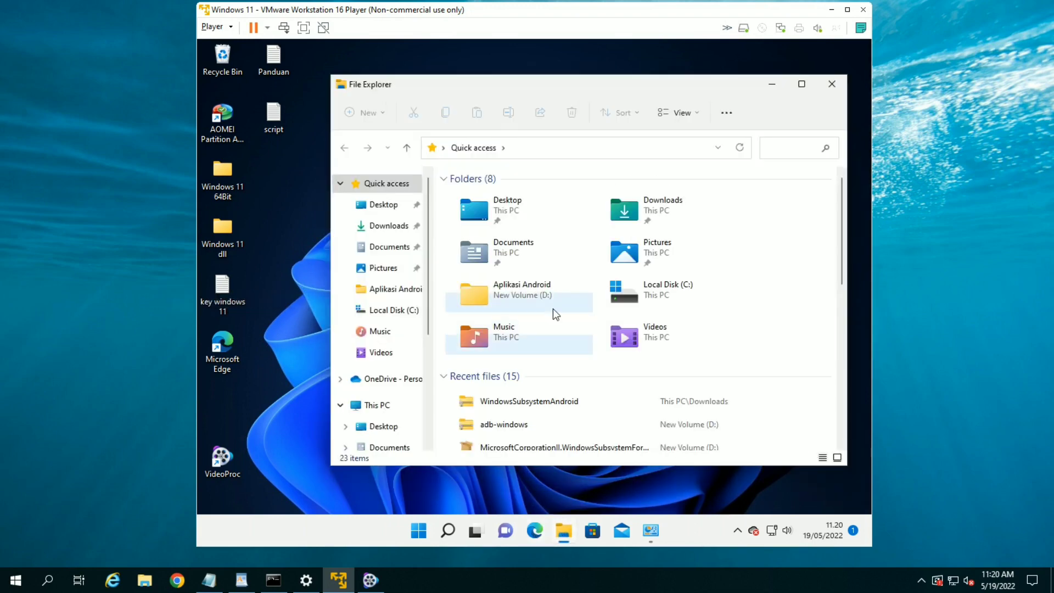
left_click(386, 406)
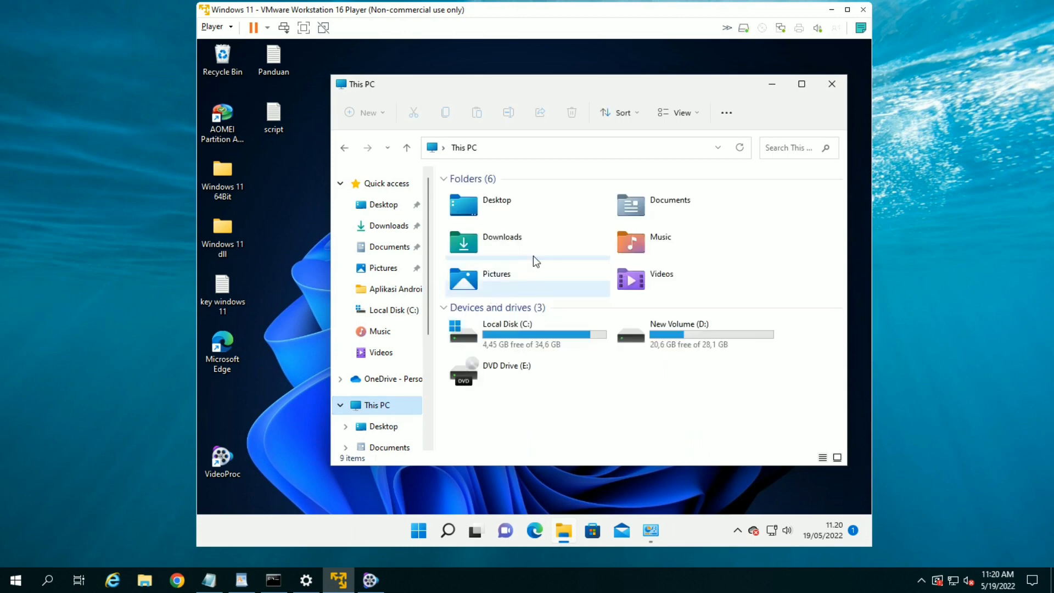
left_click(801, 84)
left_click(585, 261)
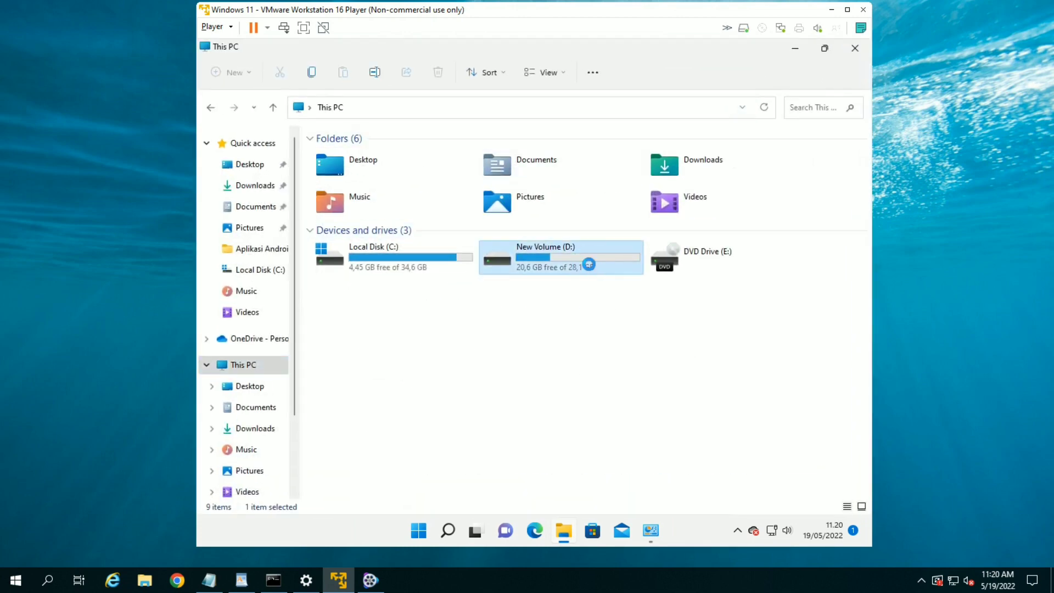
double_click(588, 264)
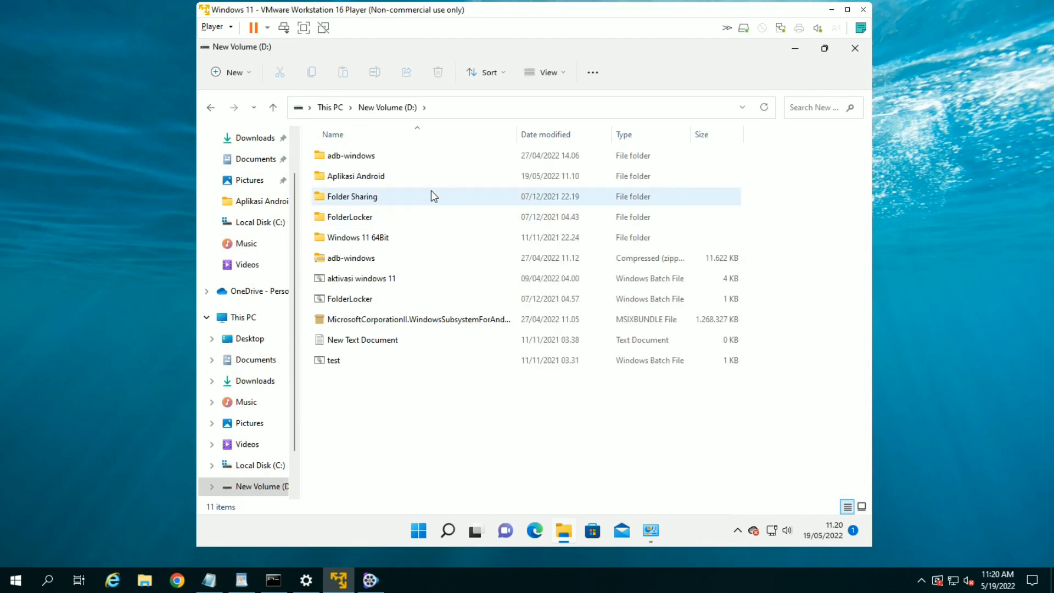
double_click(383, 174)
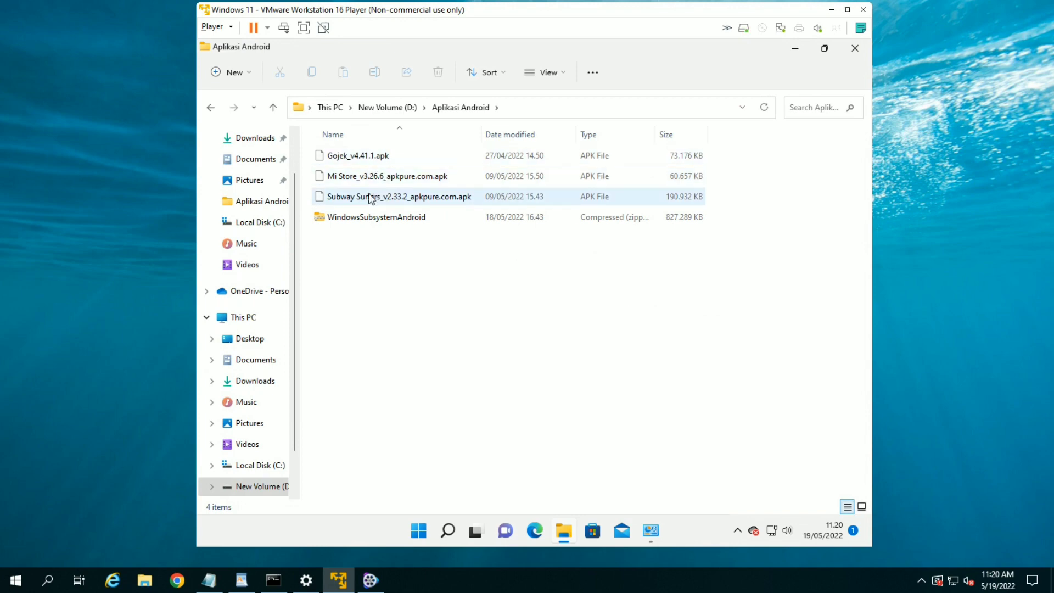
Extract the WindowsSubsystemAndroid zip archive to D:\Aplikasi Android\WindowsSubsystemAndroid and close the window showing the extracted files.
left_click(370, 218)
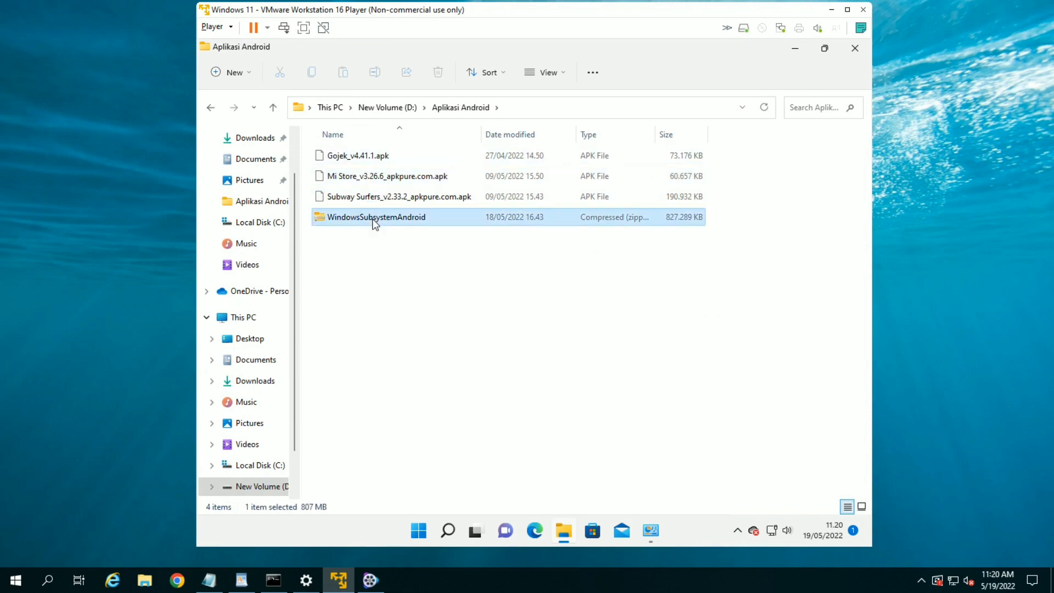
right_click(431, 227)
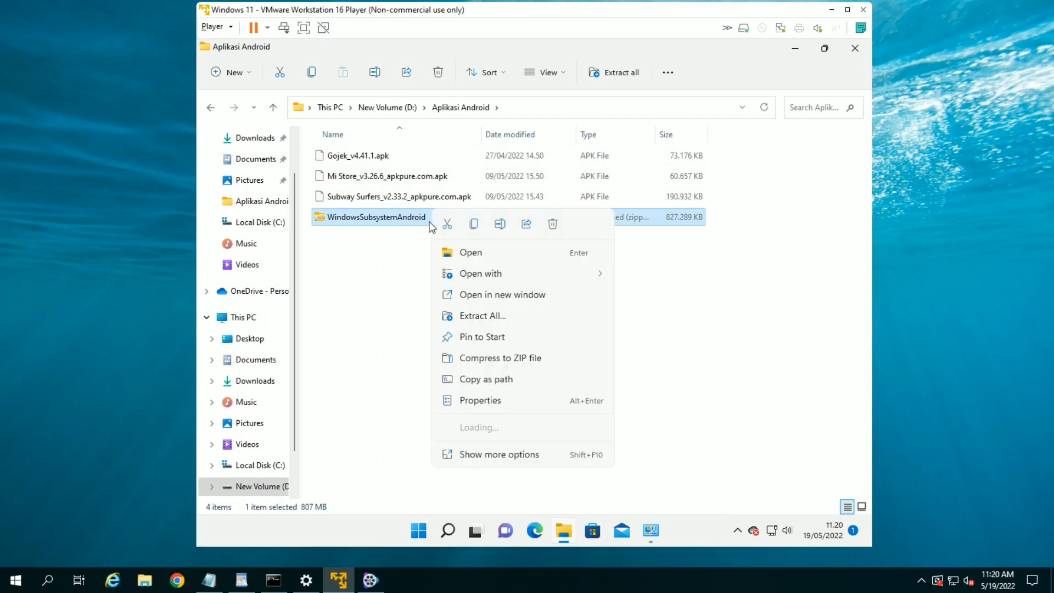
left_click(500, 317)
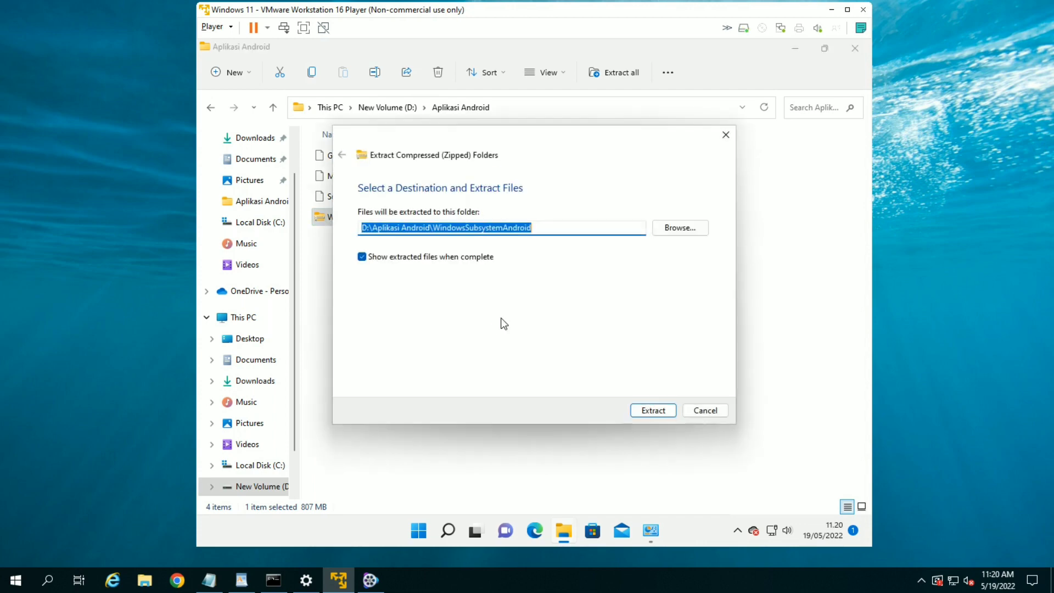
left_click(652, 411)
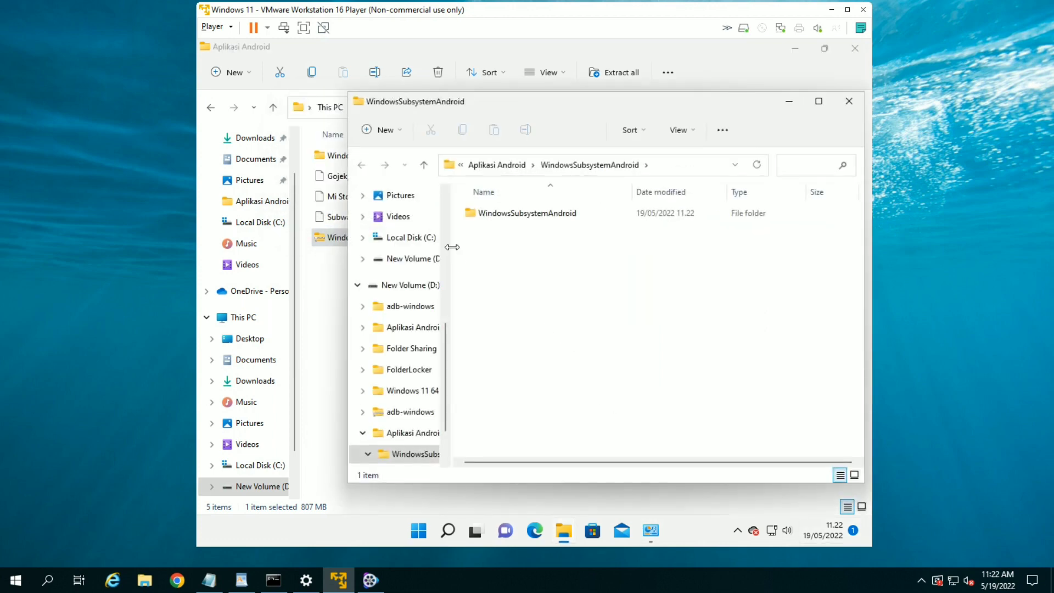
left_click_drag(546, 99, 470, 80)
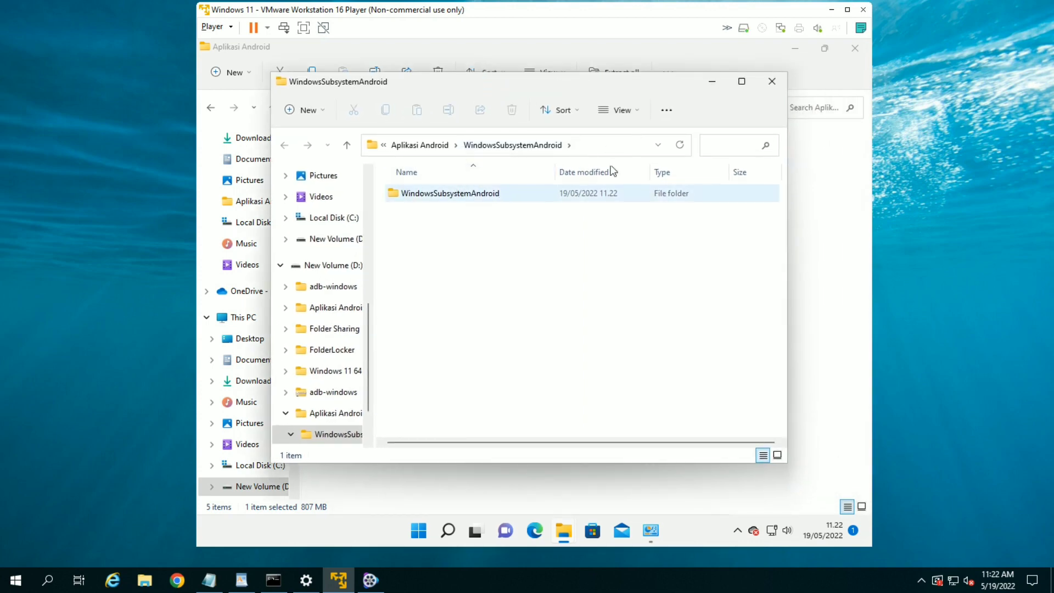
left_click(784, 88)
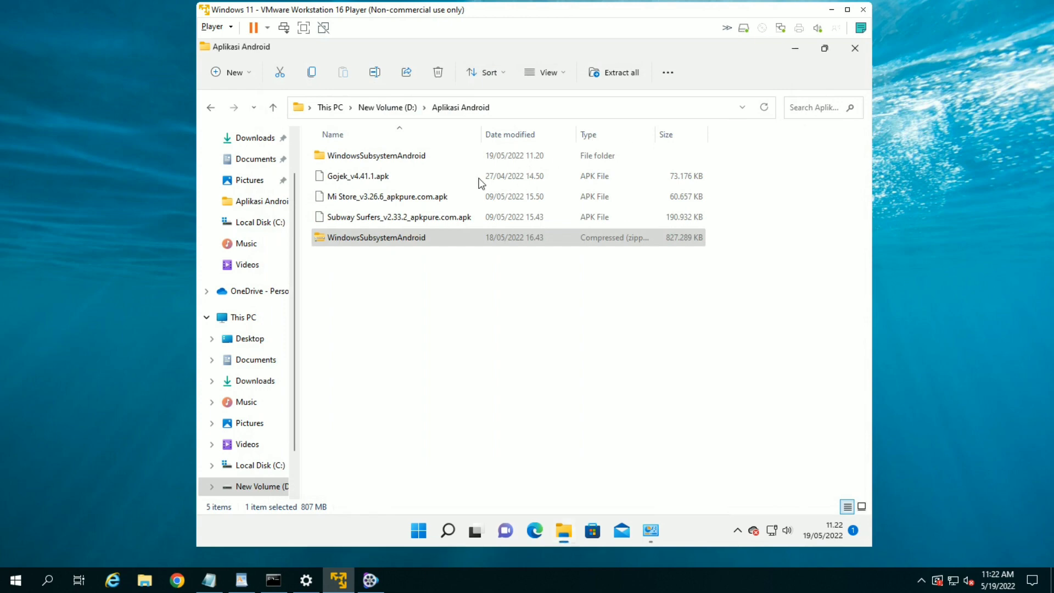
Open the extracted WindowsSubsystemAndroid folder and its inner folder of the same name to examine the files.
left_click(434, 155)
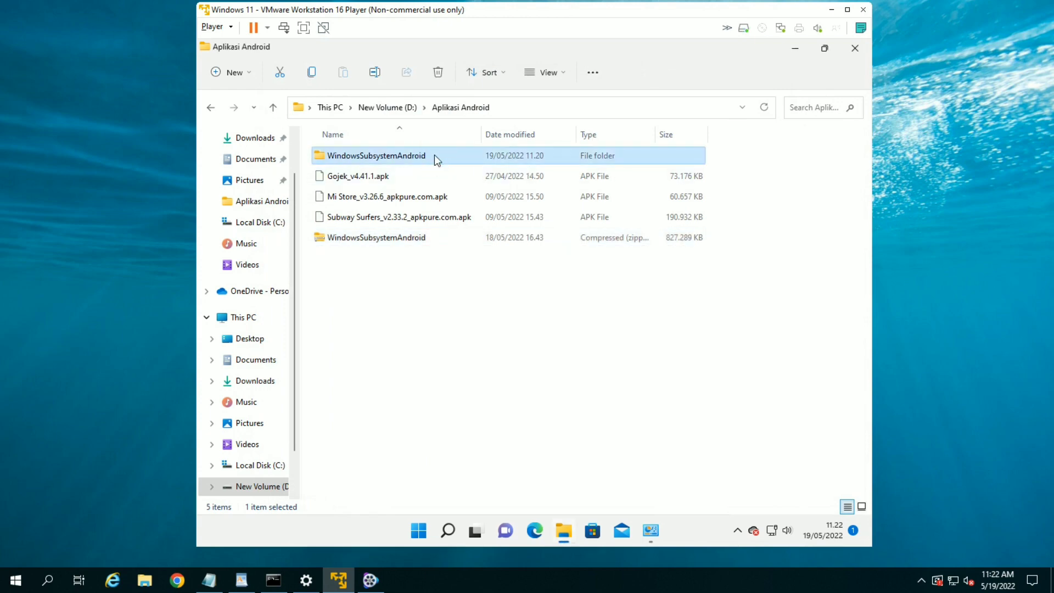
double_click(434, 155)
double_click(434, 155)
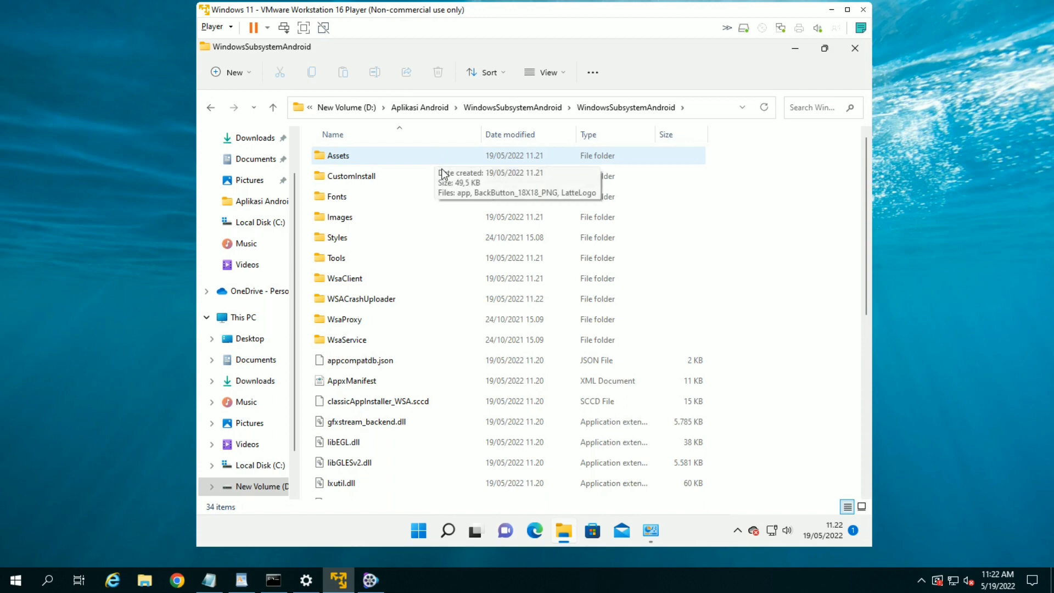
scroll(455, 188, "down", 1)
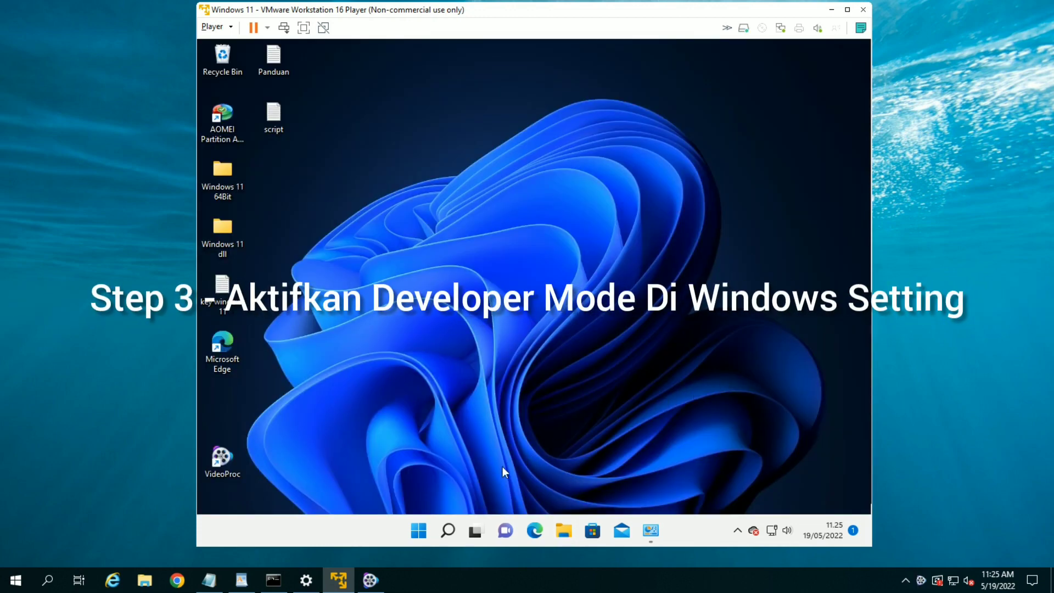
Turn on Developer Mode on the For developers page of the Windows Privacy & security settings and accept the security warning.
left_click(424, 531)
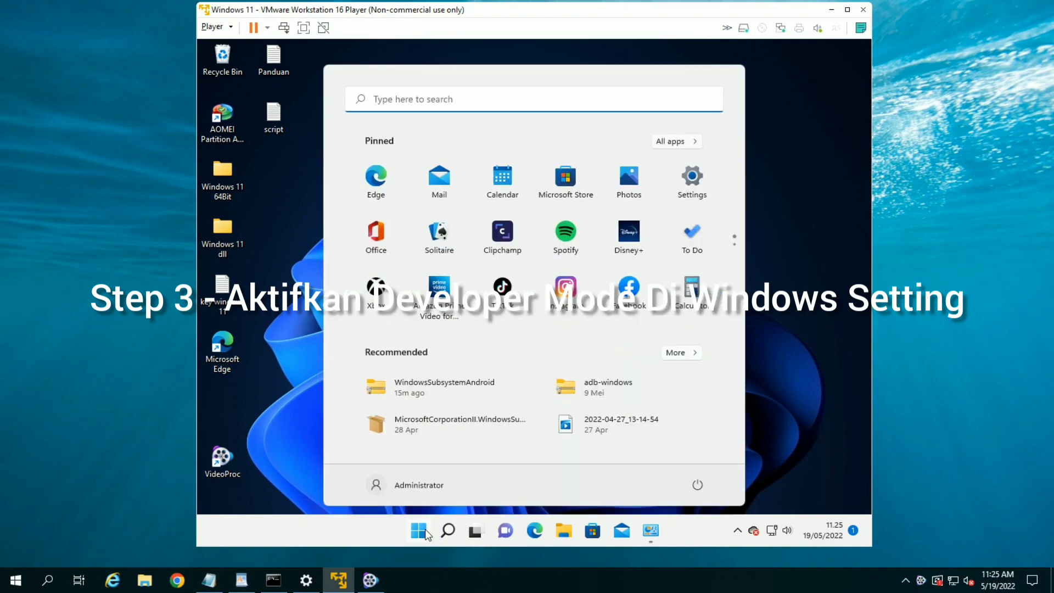
left_click(703, 196)
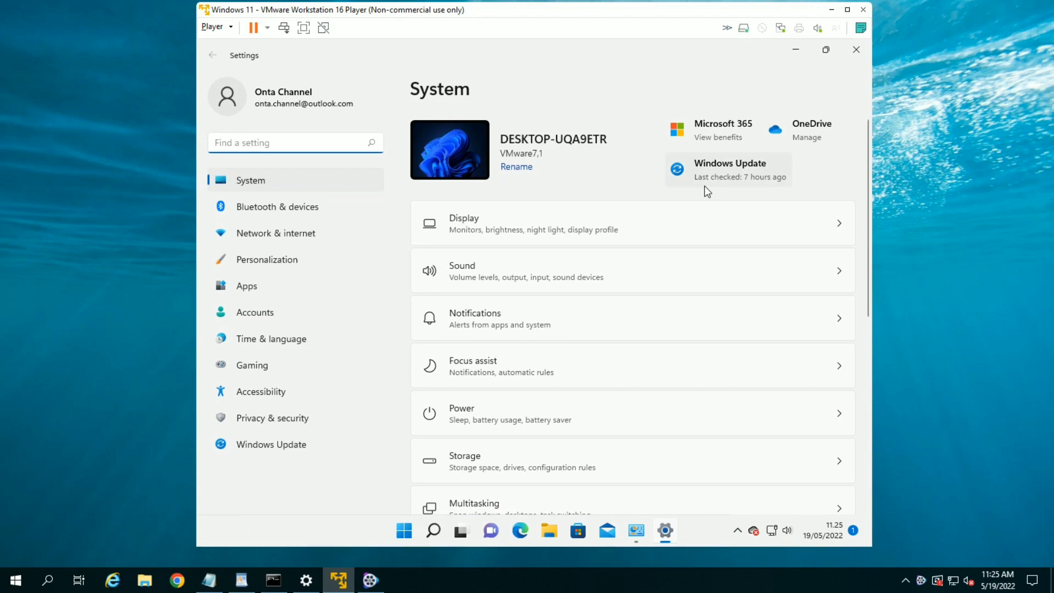
left_click(304, 412)
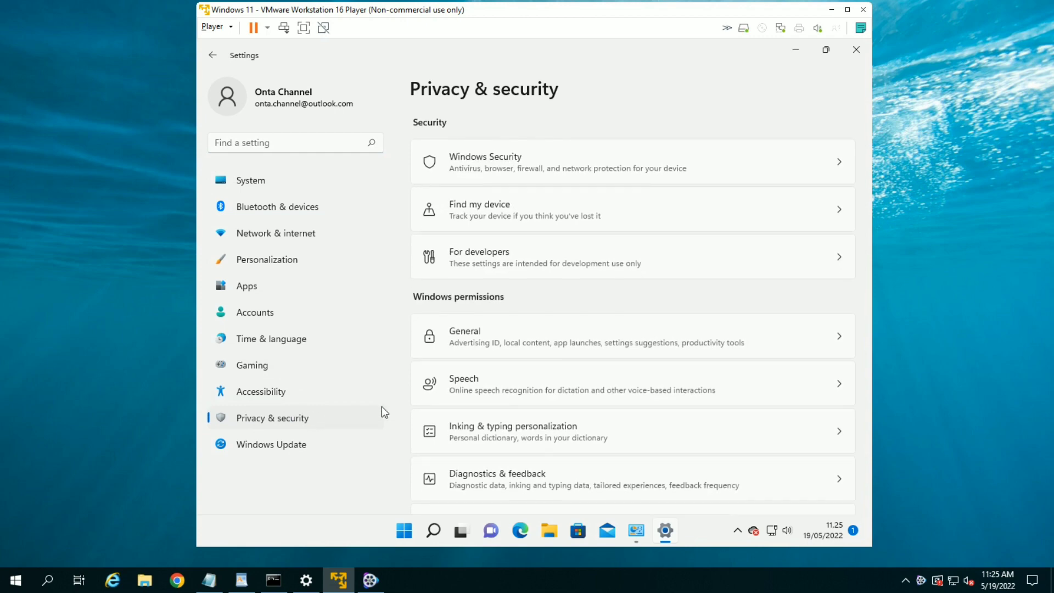
left_click(618, 252)
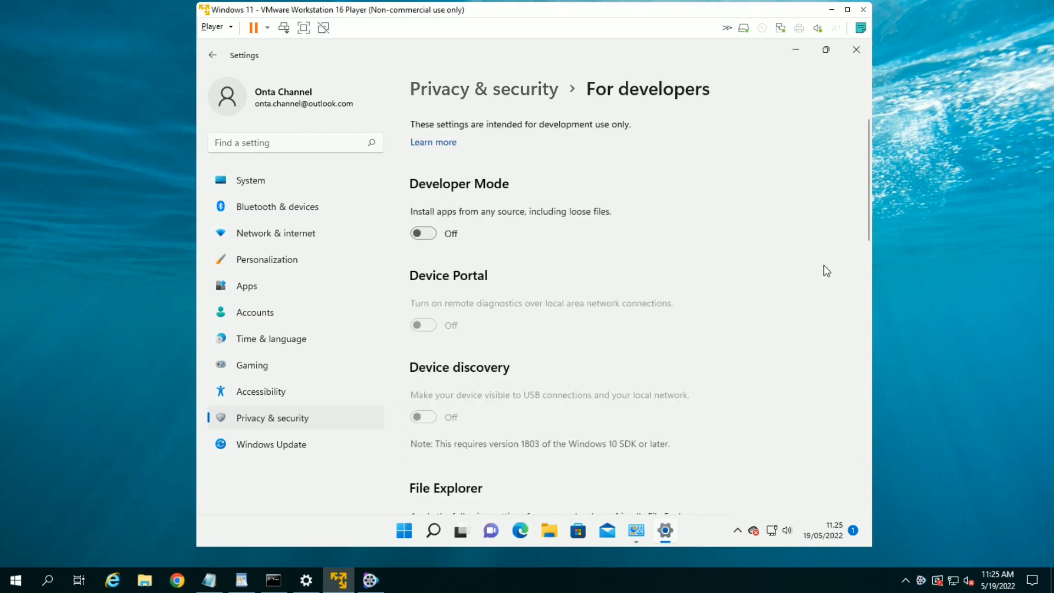
scroll(753, 251, "down", 2)
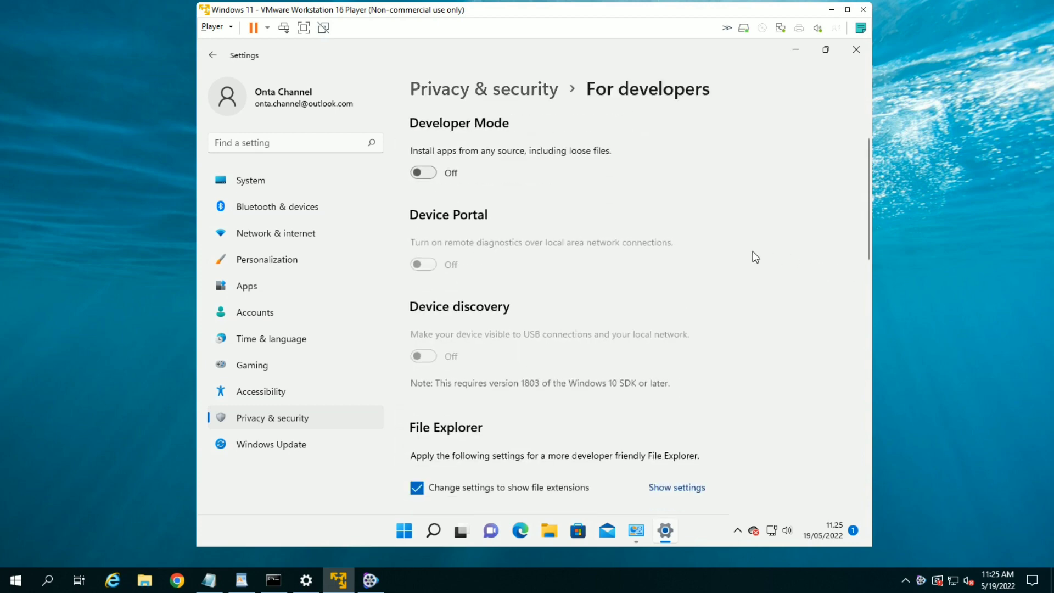
scroll(560, 179, "up", 2)
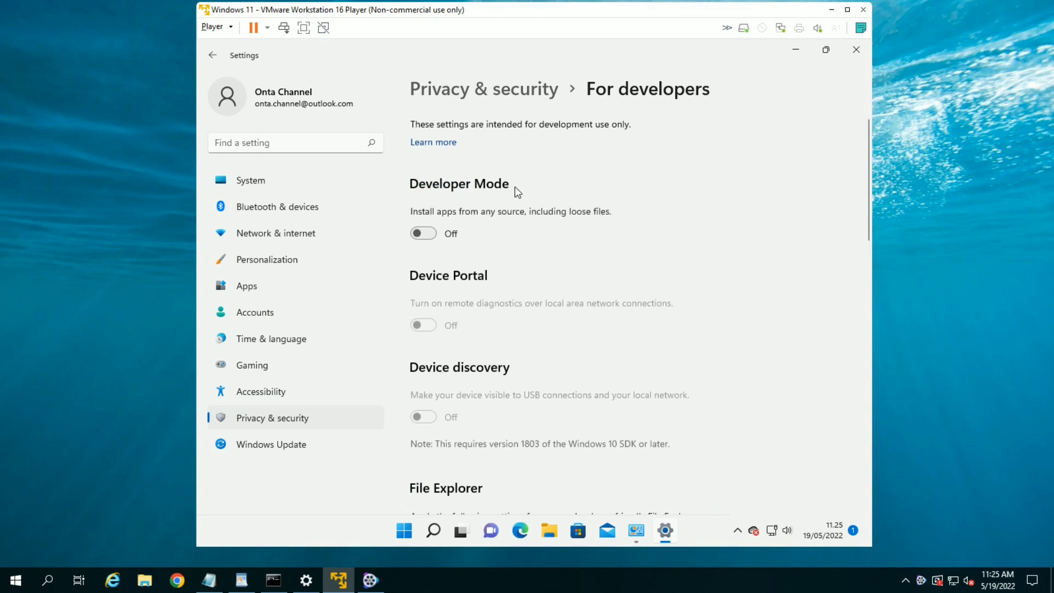
left_click(433, 234)
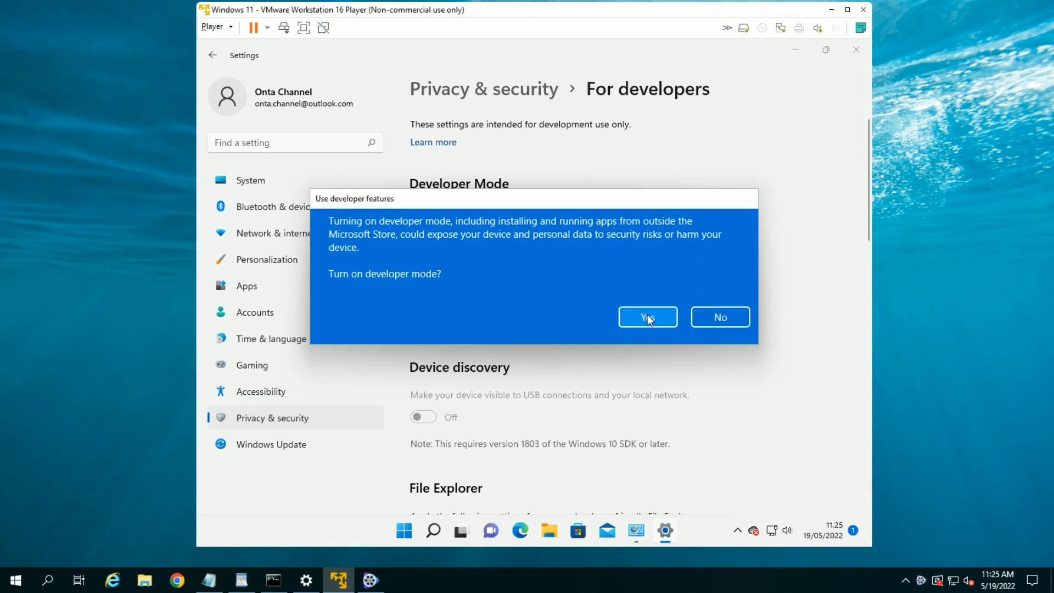
left_click(647, 315)
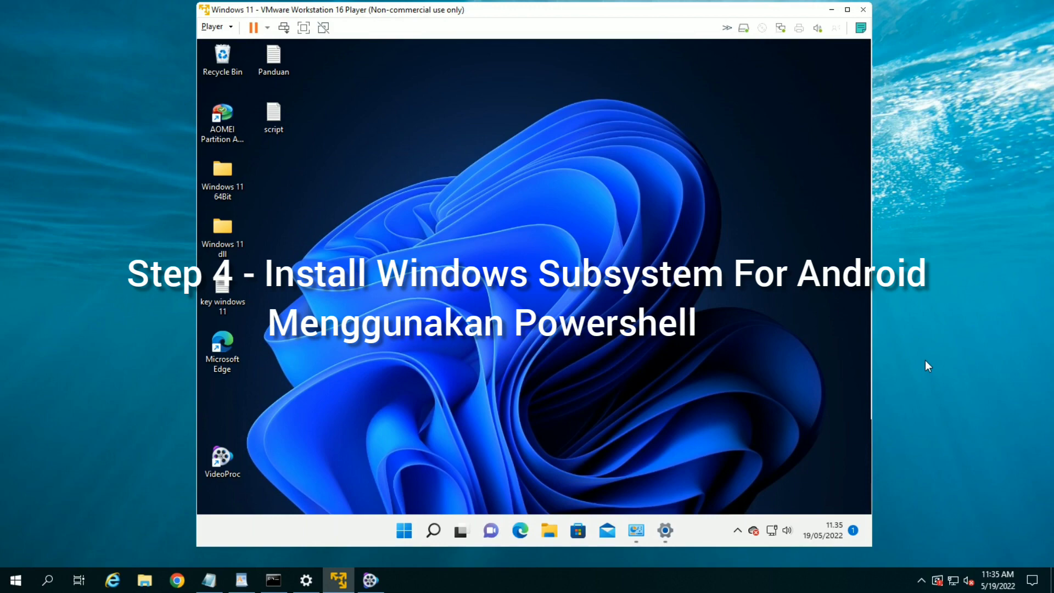
Search for "power" and run Windows PowerShell as administrator.
left_click(404, 530)
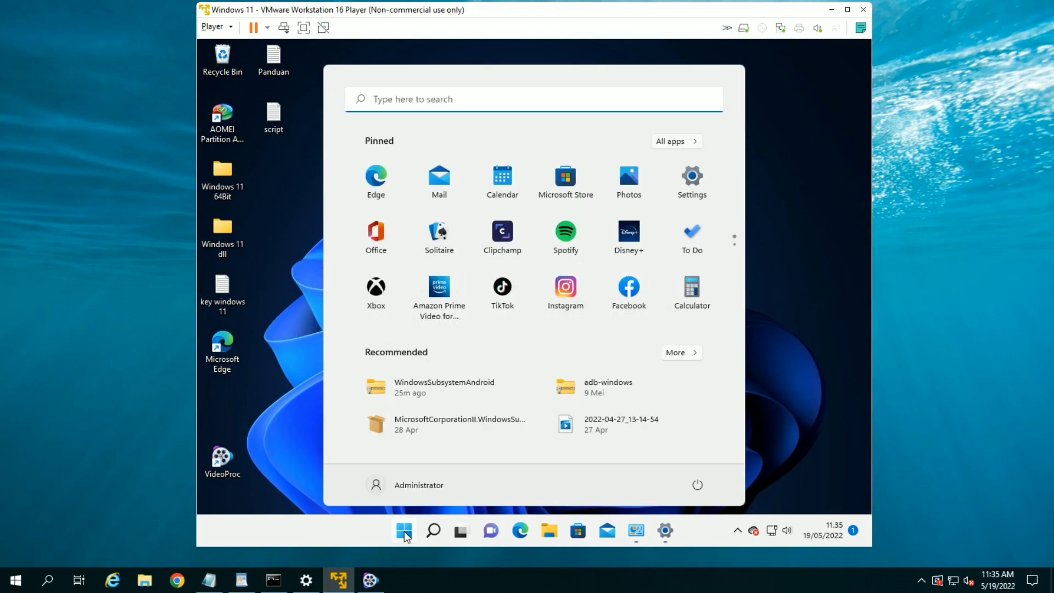
type("power")
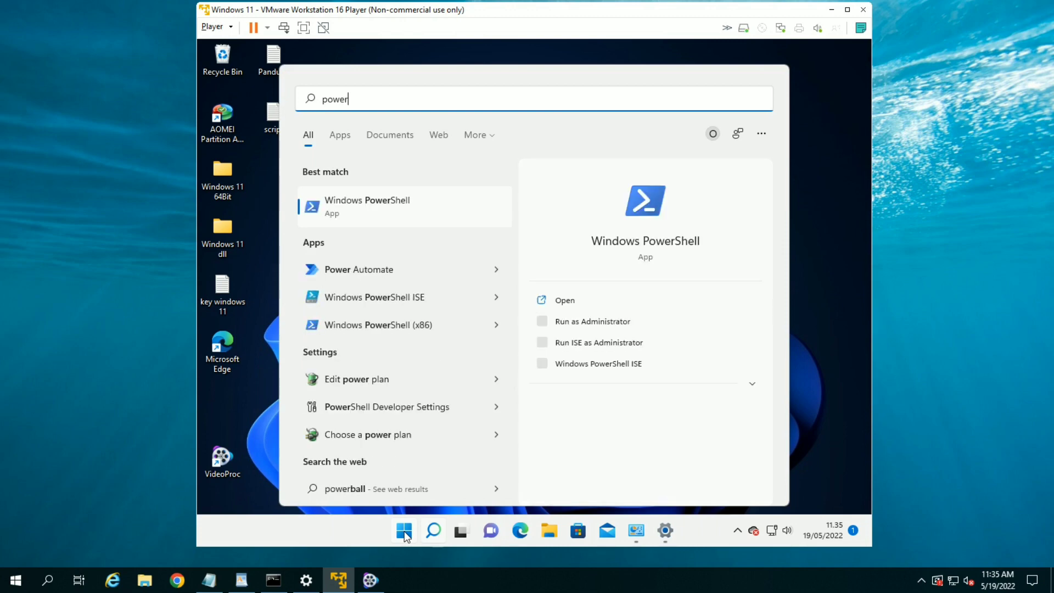
right_click(391, 204)
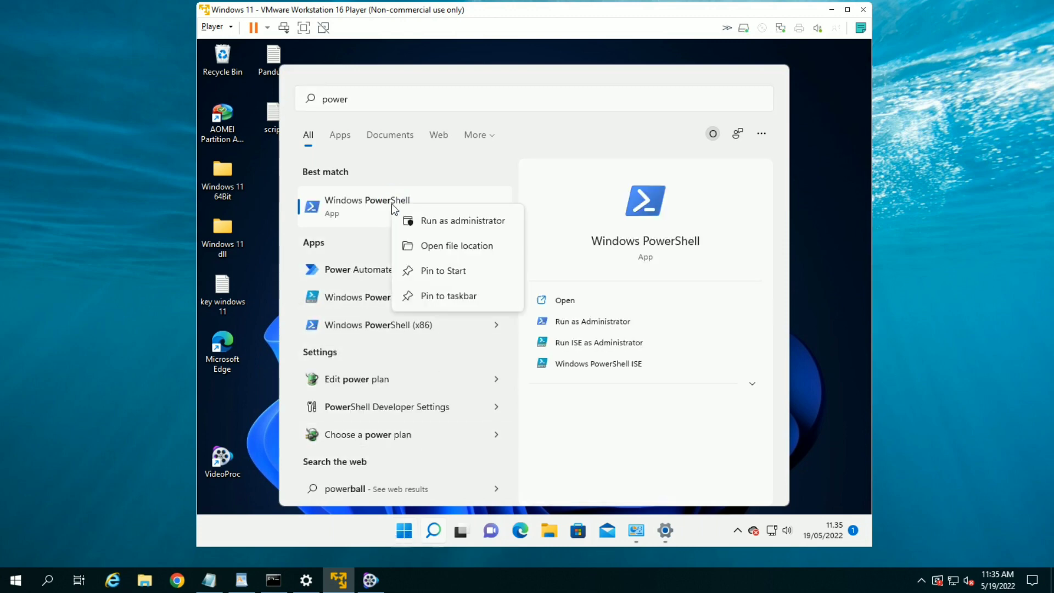
left_click(460, 223)
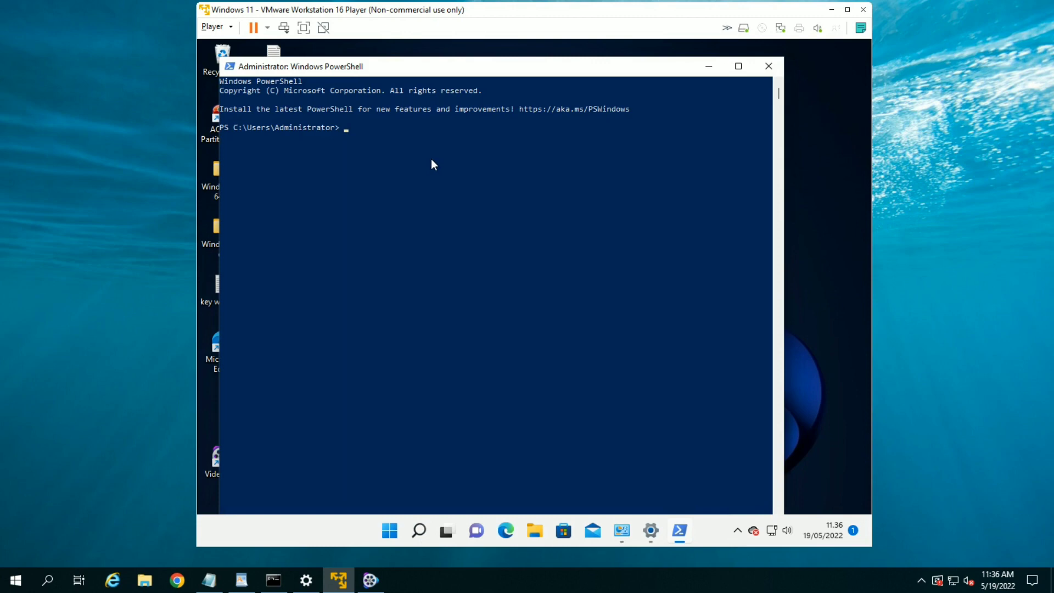
Enter the beginning of the install command, Add-AppPackage -Register, at the PowerShell prompt without running it.
type("add-a")
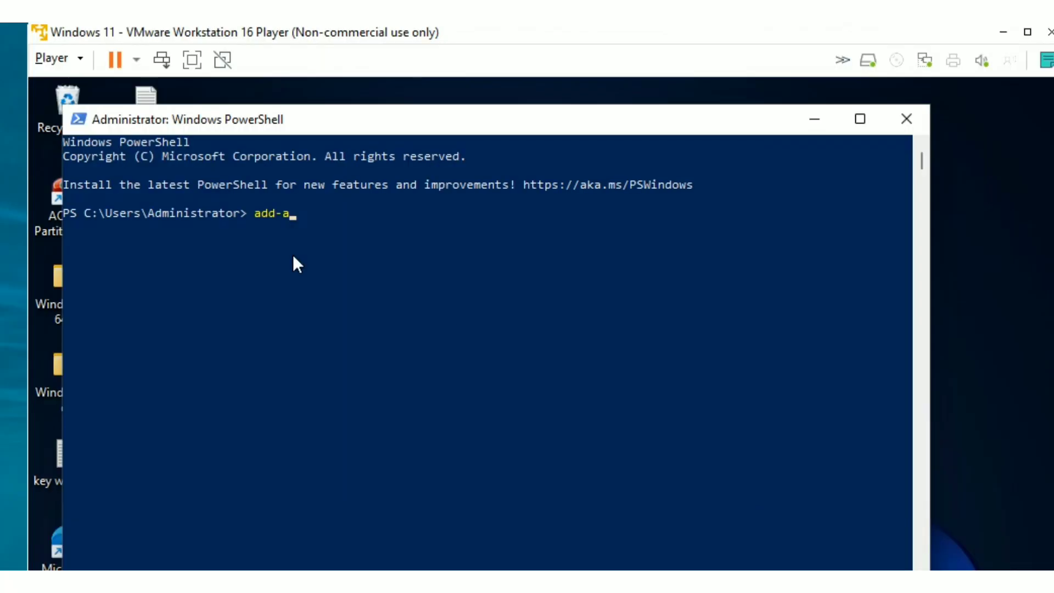
type("pp")
key("Tab")
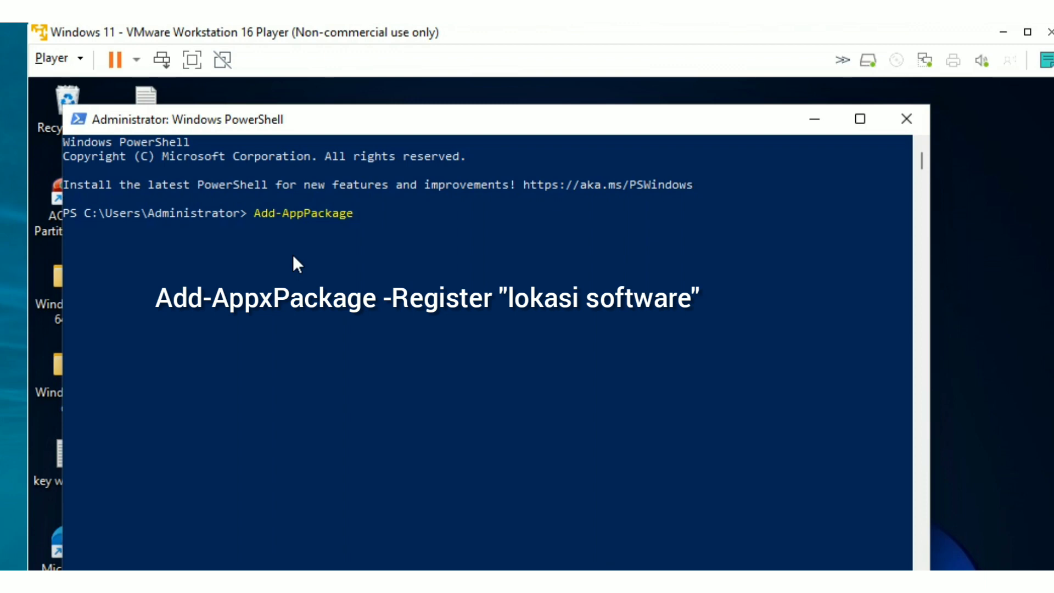
type("-Register")
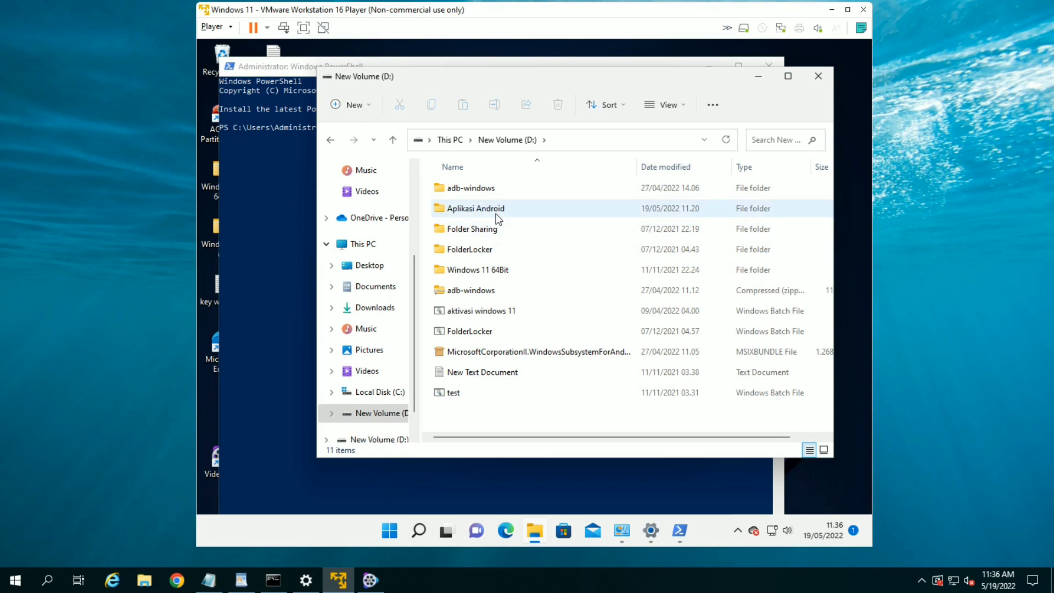
Open the inner WindowsSubsystemAndroid folder within D:\Aplikasi Android and move its window aside so the PowerShell prompt is exposed.
double_click(496, 214)
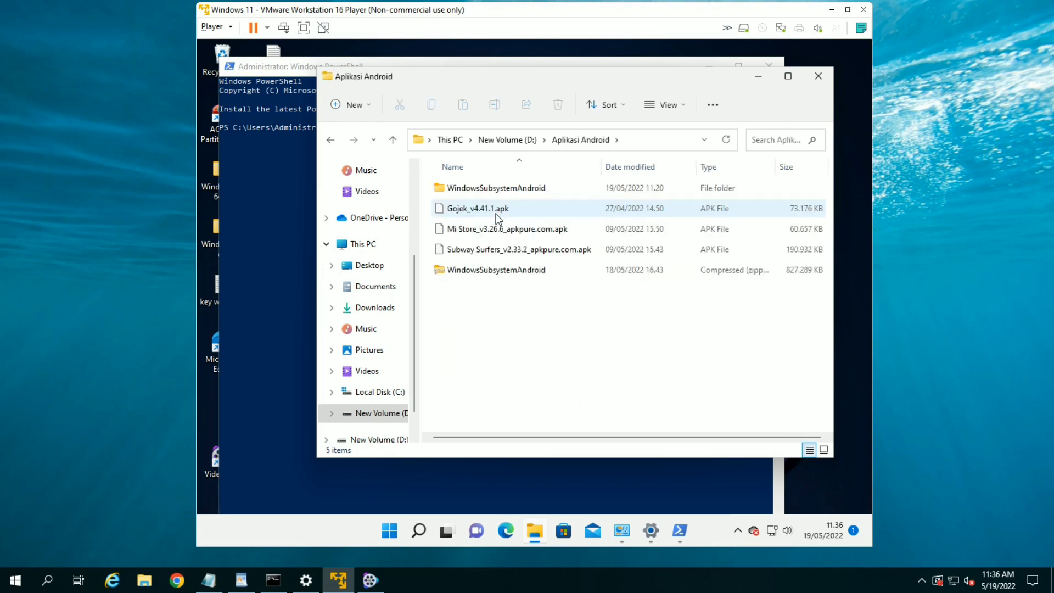
double_click(500, 192)
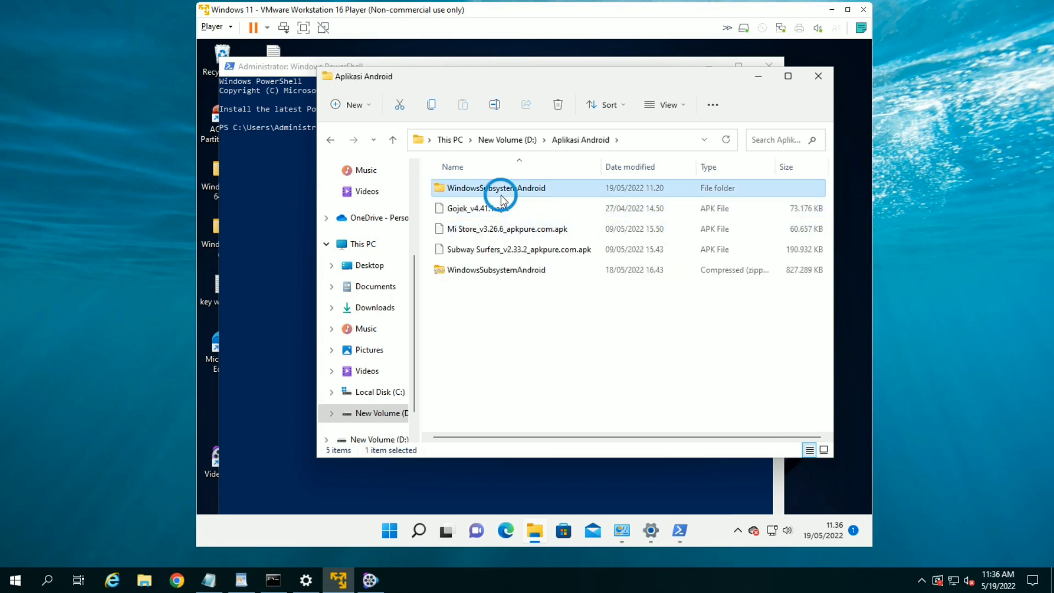
double_click(501, 193)
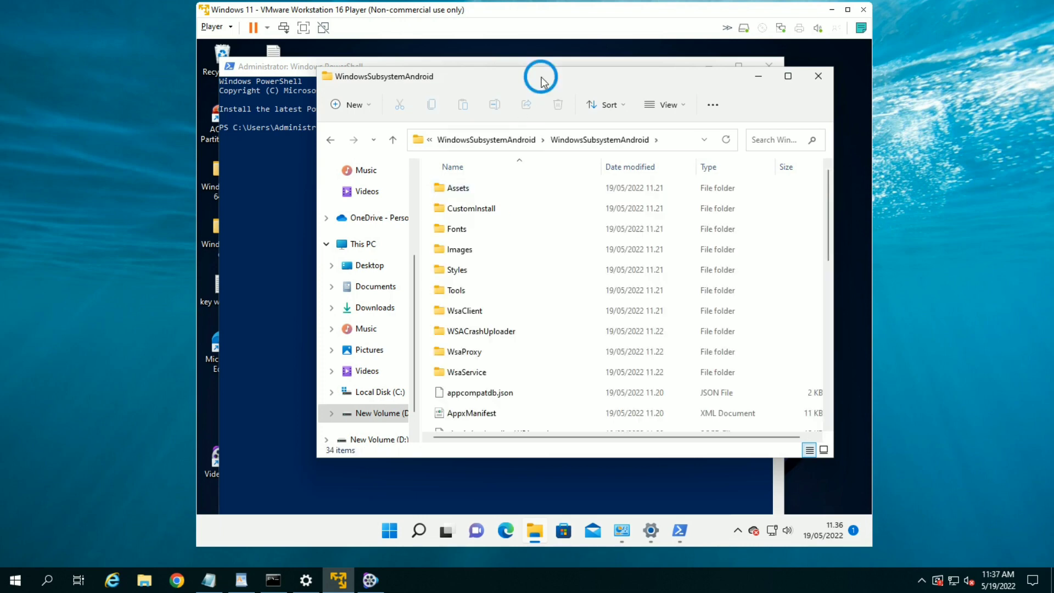
left_click_drag(541, 82, 661, 148)
scroll(582, 378, "down", 2)
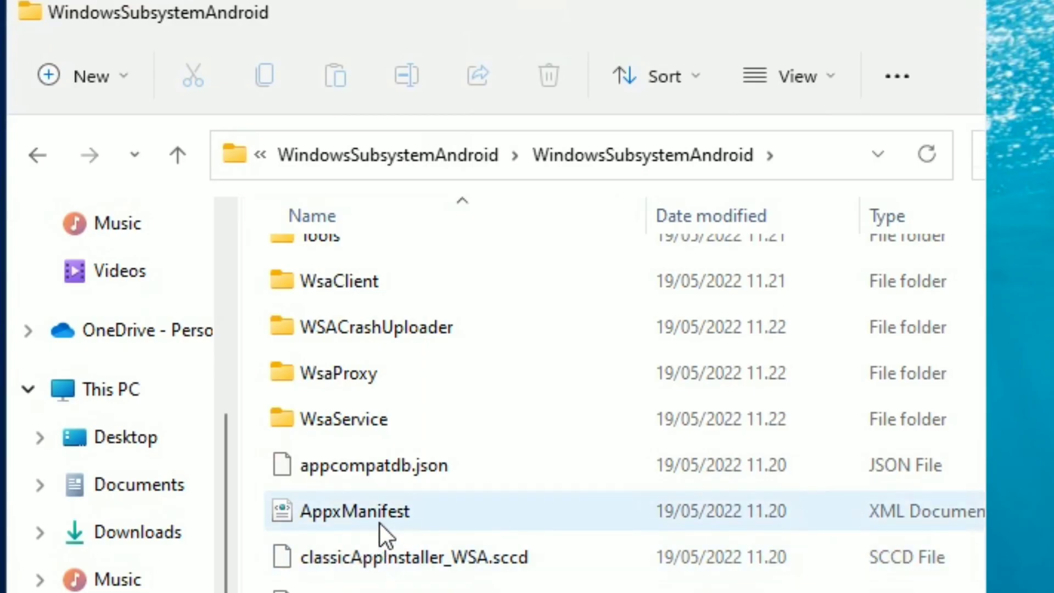
Add the full path of the AppxManifest file from the folder to the end of the PowerShell command.
left_click(602, 375)
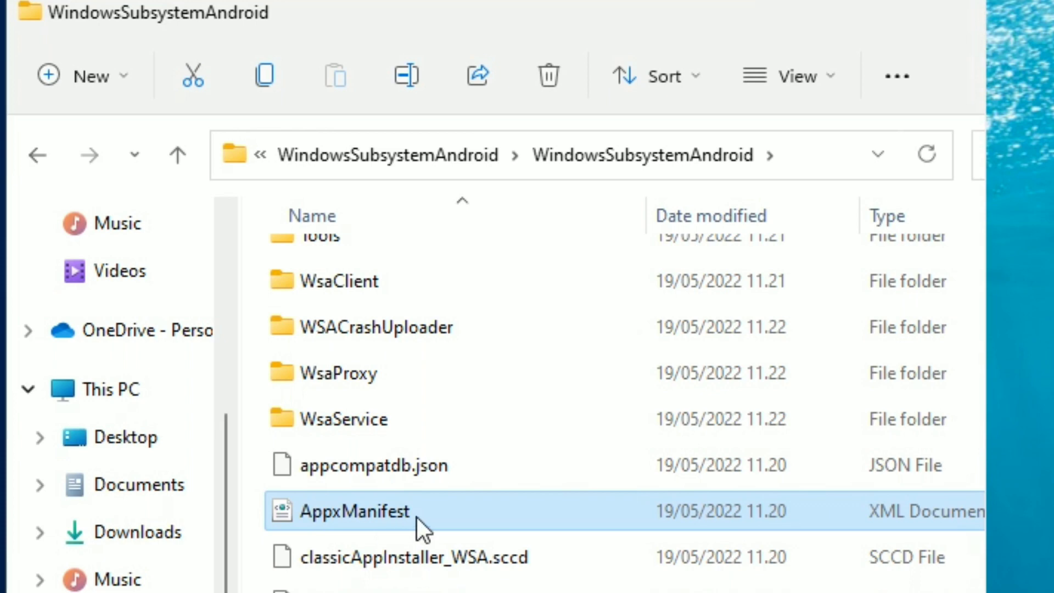
left_click(461, 511)
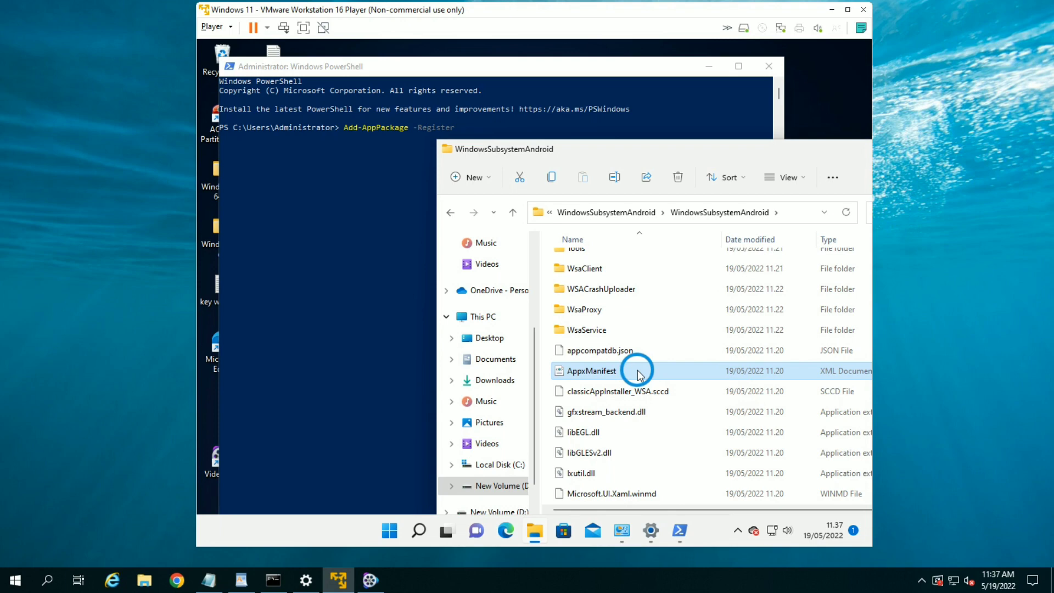
left_click_drag(639, 375, 476, 125)
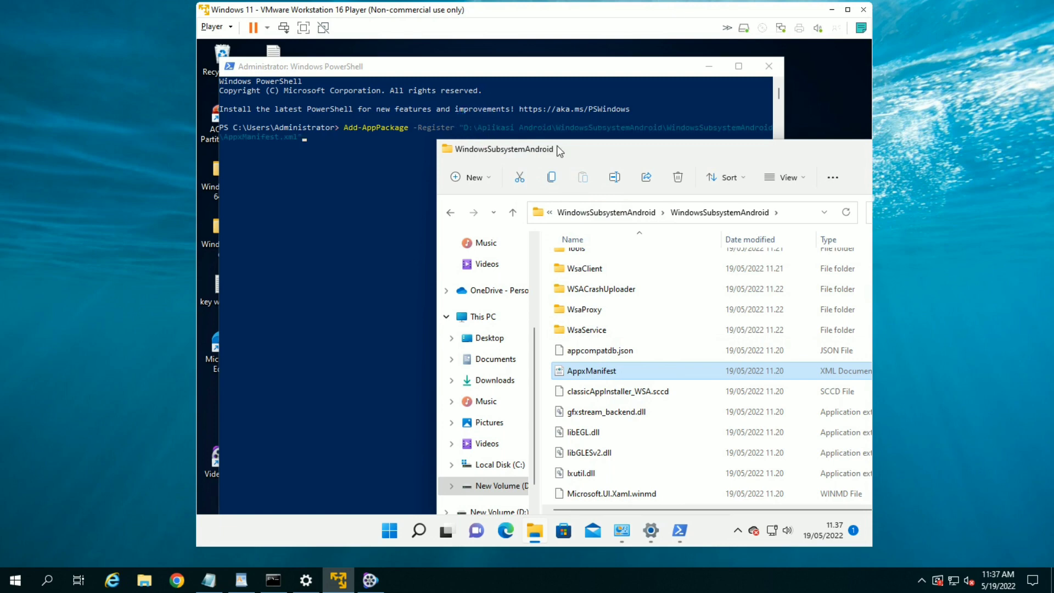
Minimize the folder window and run the Add-AppPackage -Register command on AppxManifest.xml in PowerShell.
left_click_drag(782, 153, 644, 146)
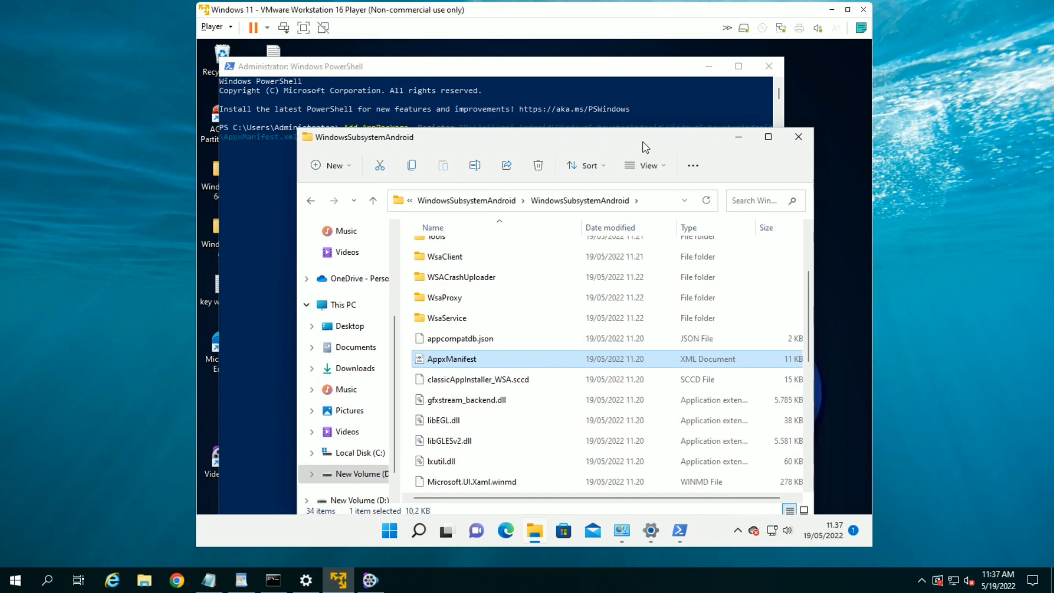
left_click(737, 143)
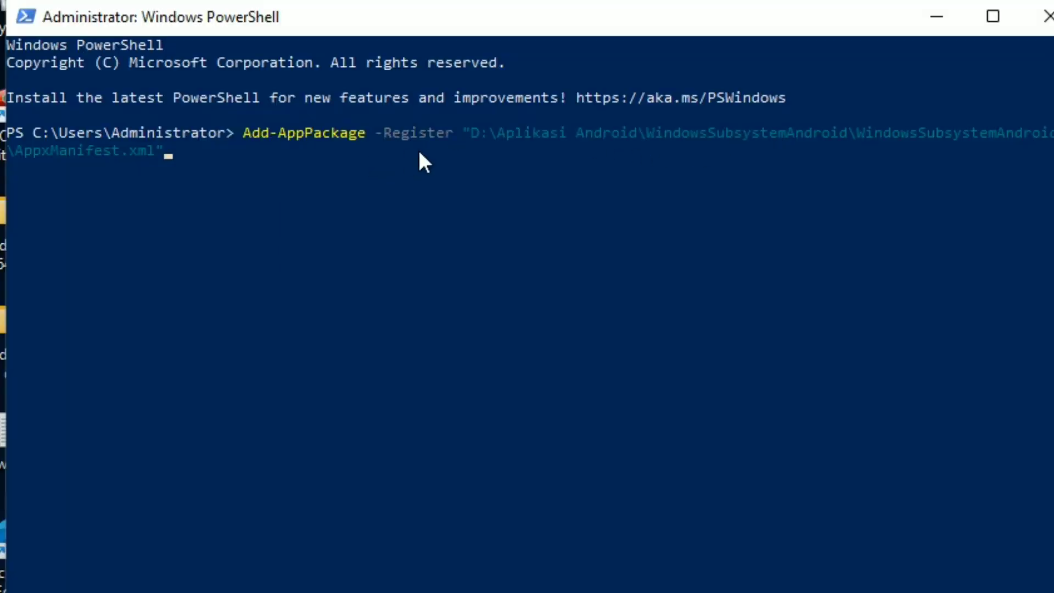
left_click(474, 137)
left_click(325, 173)
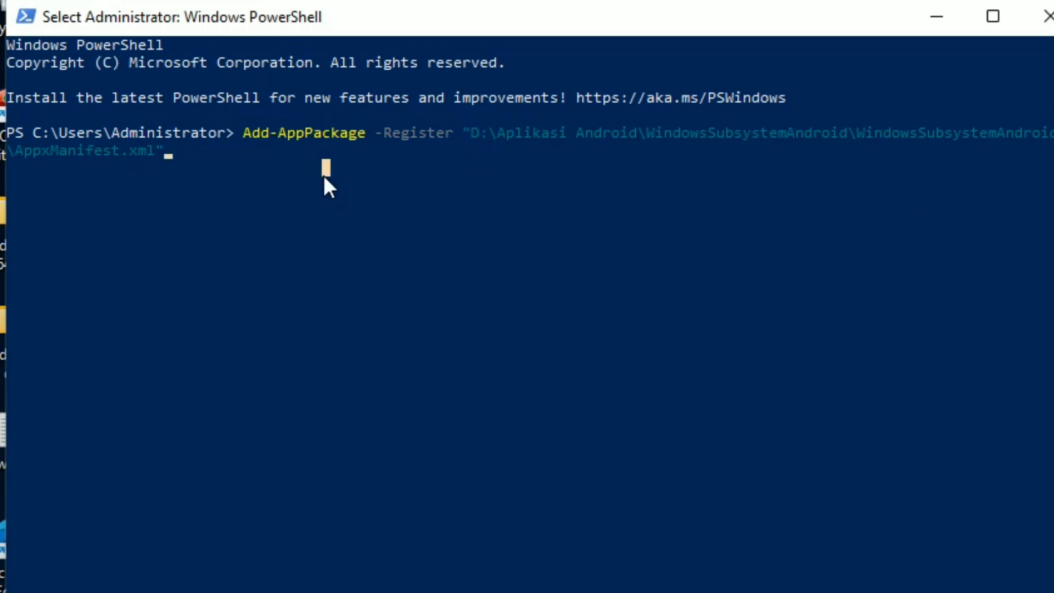
left_click(256, 171)
key("Return")
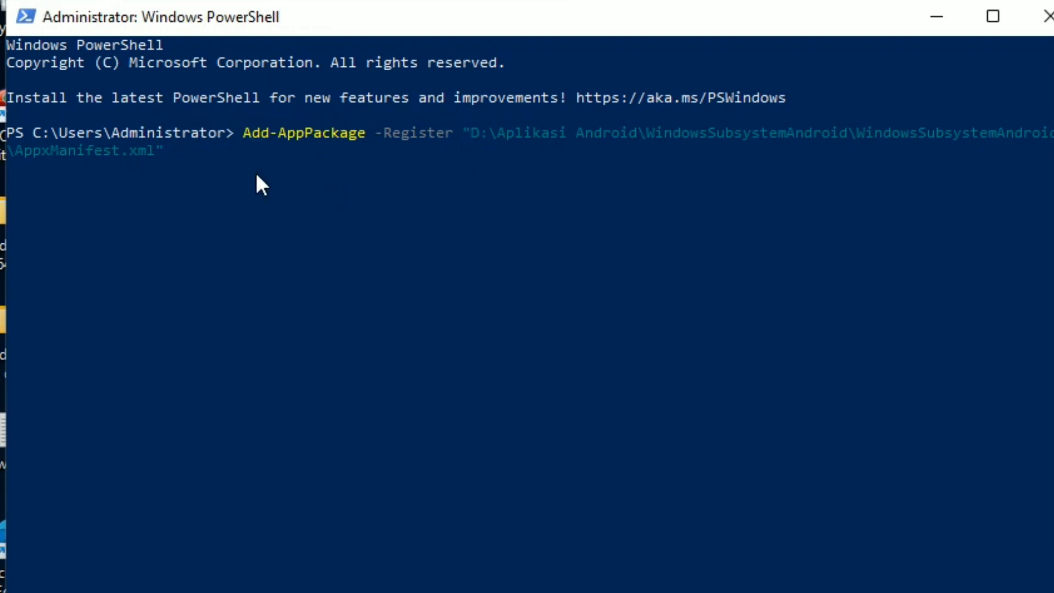
key("Return")
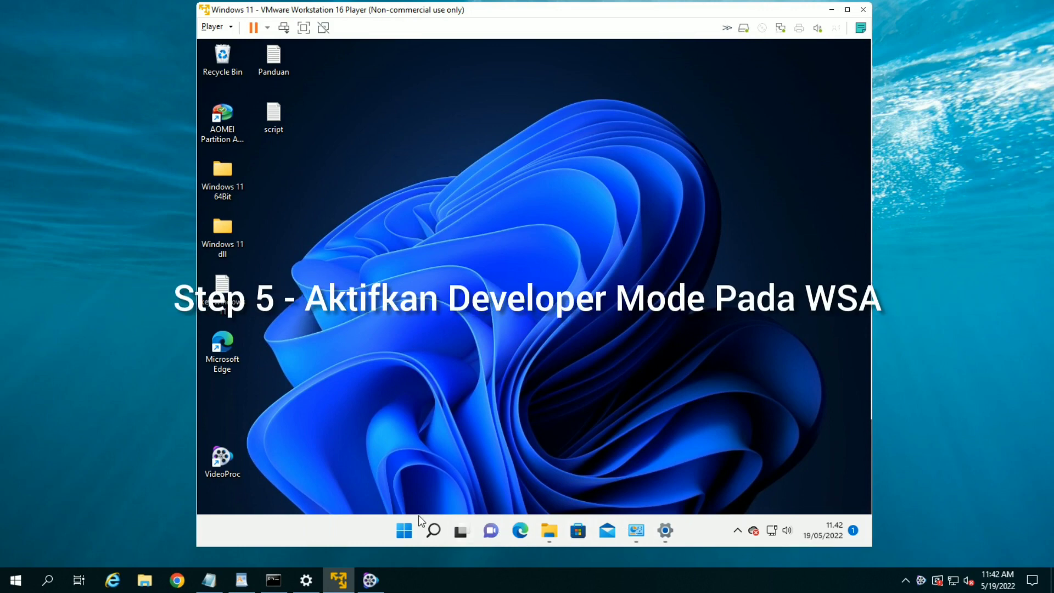
Search for "wind", open Windows Subsystem for Android, and move its settings window clear of the desktop icons.
left_click(404, 530)
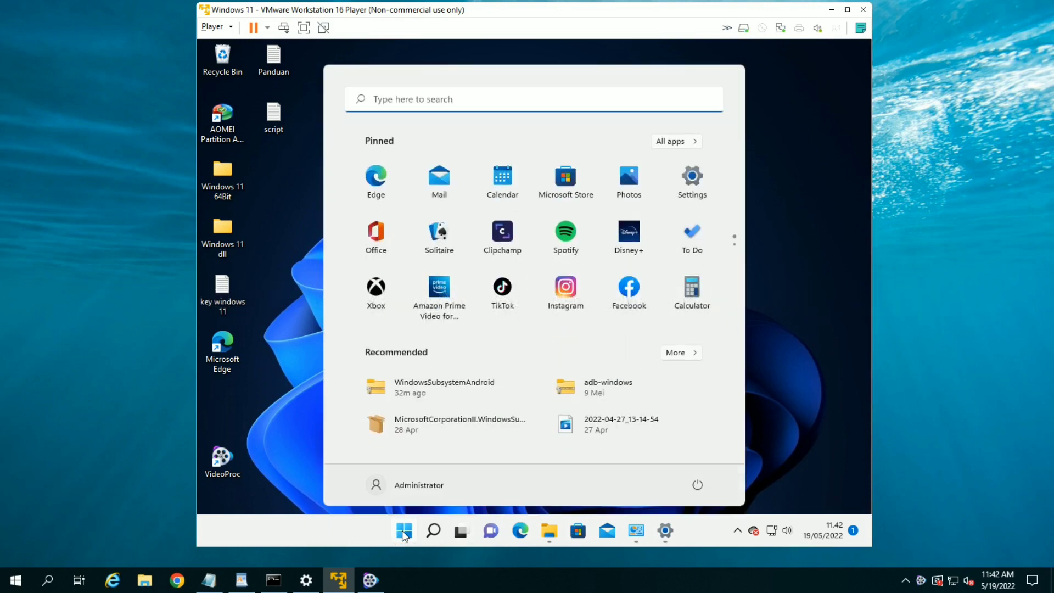
type("wind")
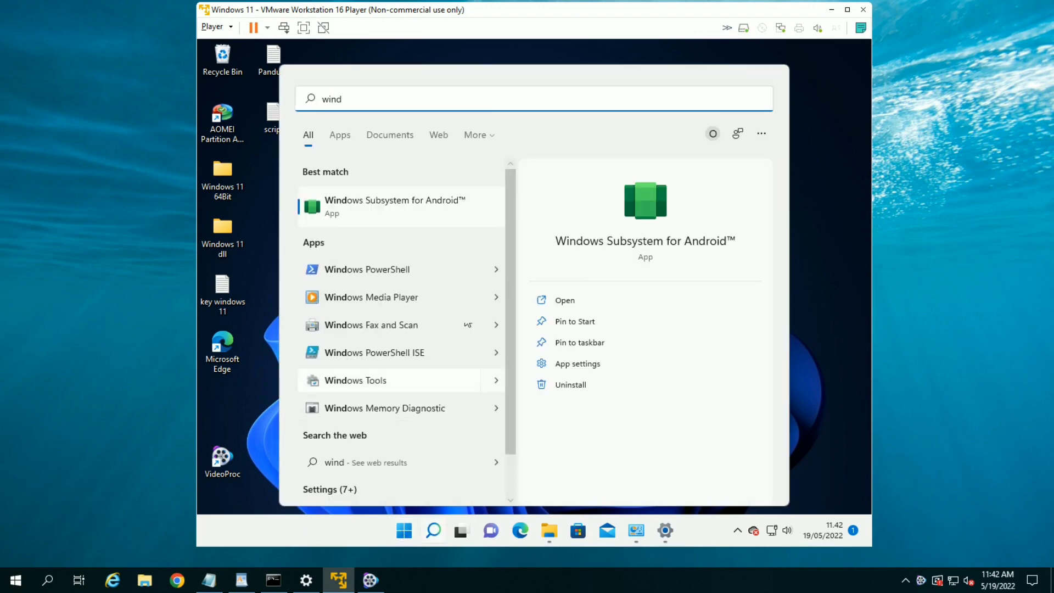
left_click(405, 212)
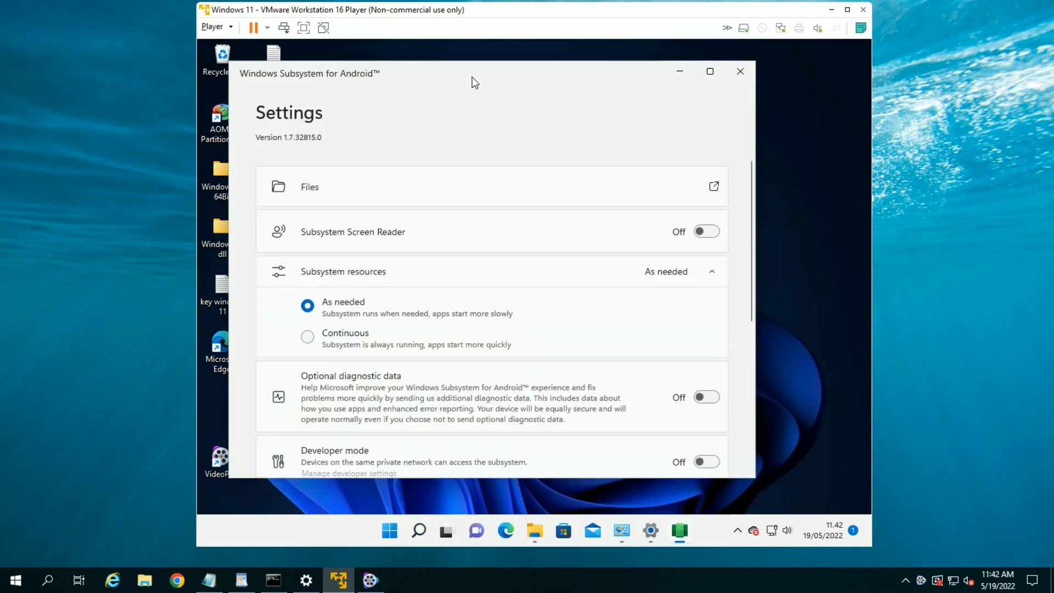
left_click_drag(475, 77, 541, 67)
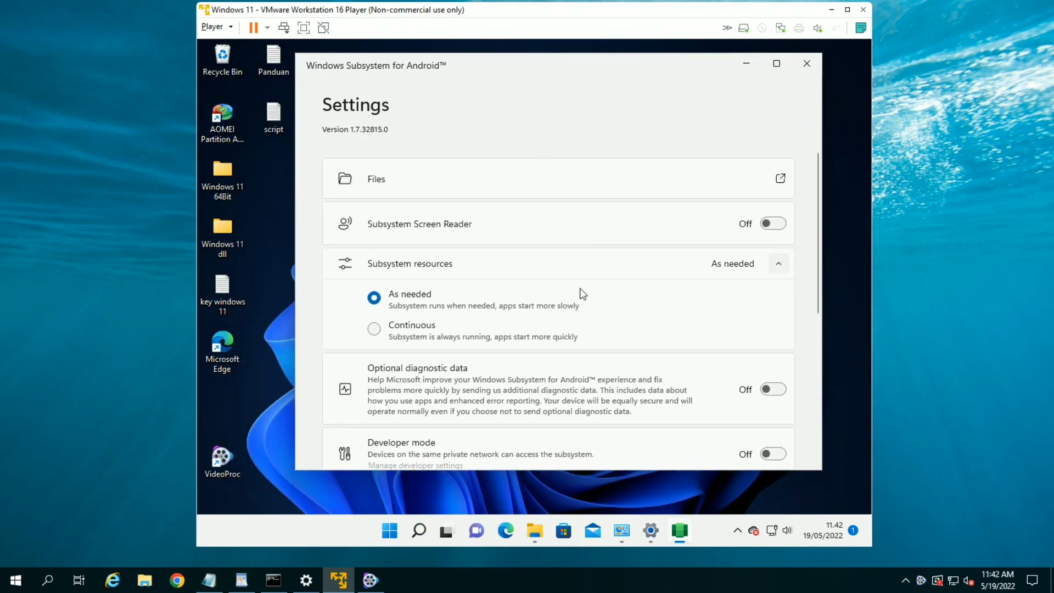
Turn on Developer mode in the Windows Subsystem for Android settings.
scroll(585, 303, "down", 3)
scroll(587, 303, "up", 2)
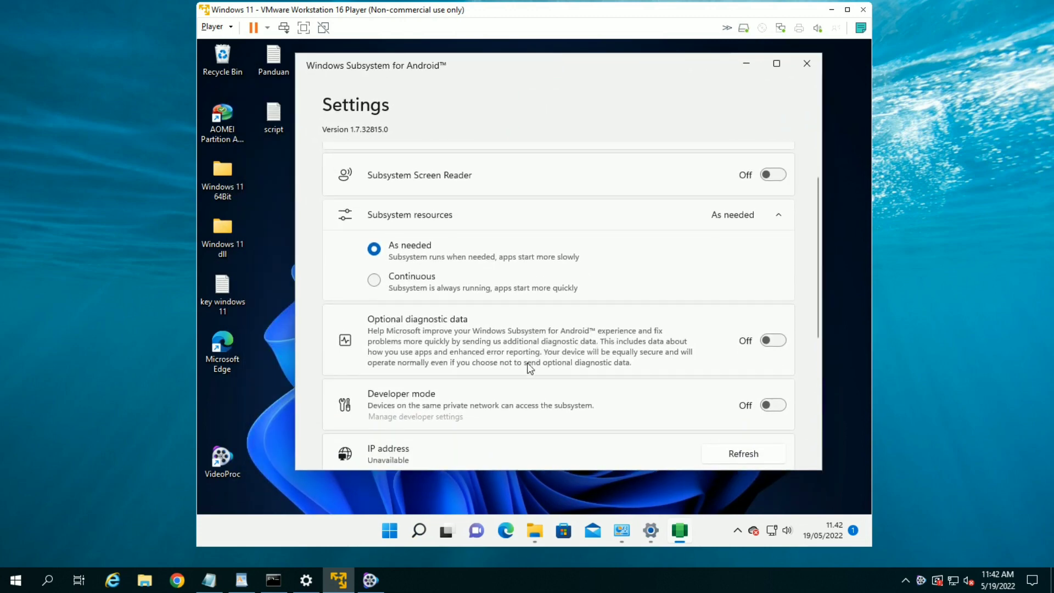
left_click(776, 407)
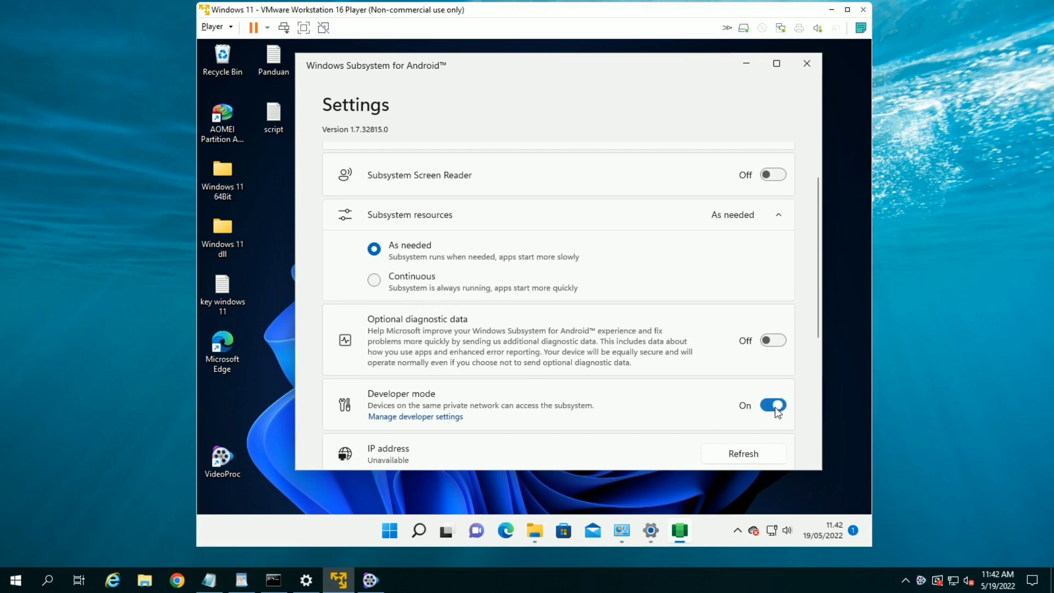
Open the subsystem's Files, continue past the diagnostic data notice, and allow Windows Subsystem for Android through the firewall on public networks.
scroll(664, 324, "up", 2)
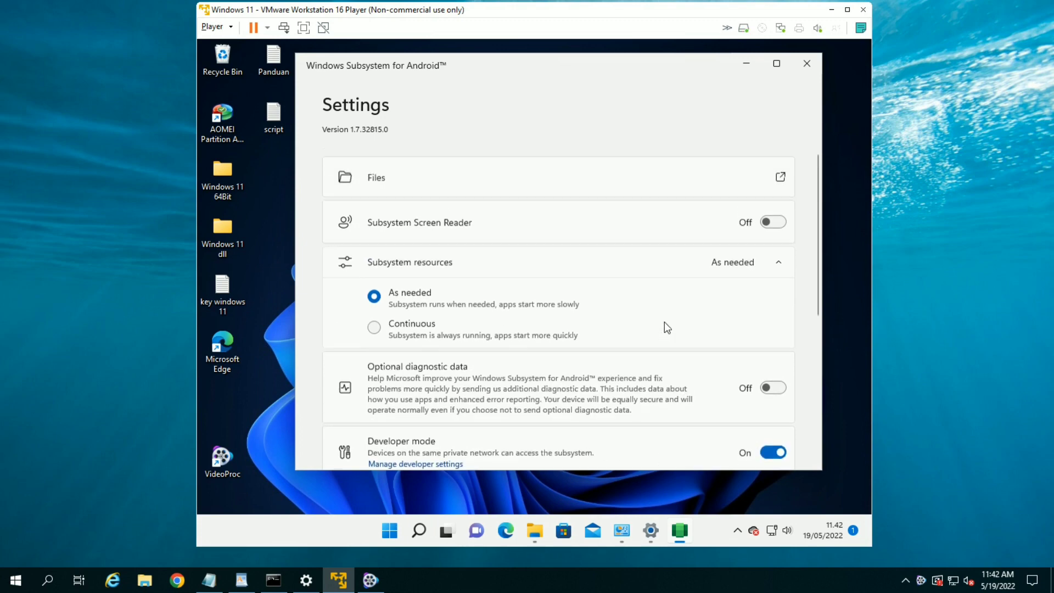
left_click(781, 180)
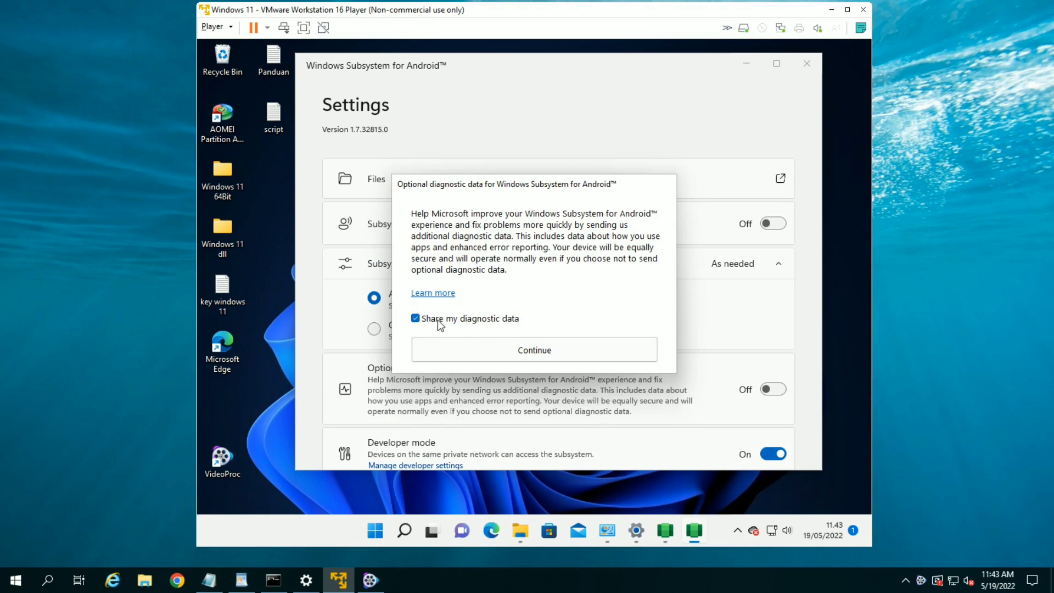
left_click(465, 356)
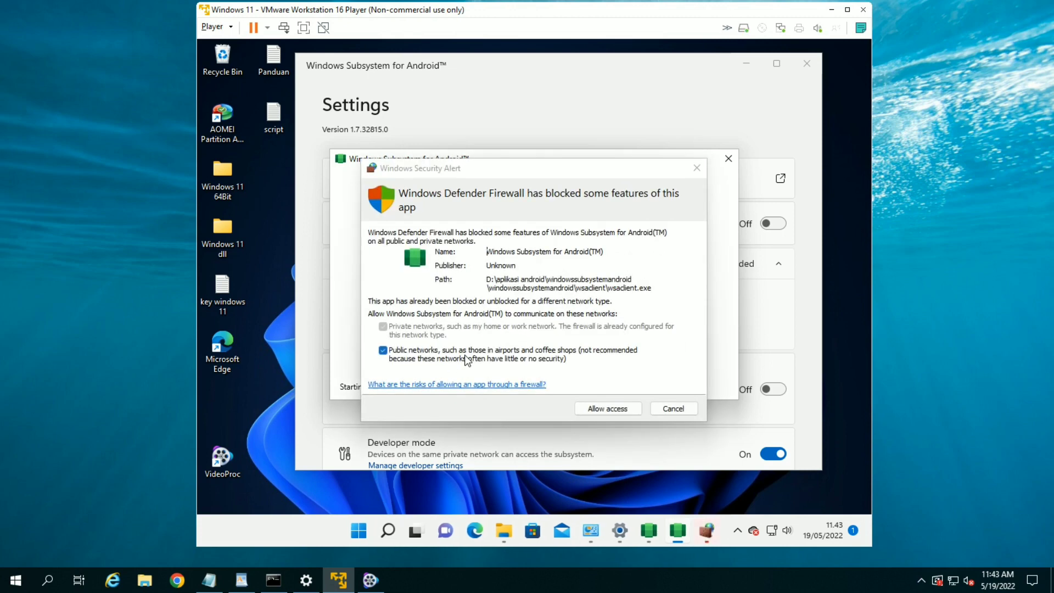
left_click(608, 408)
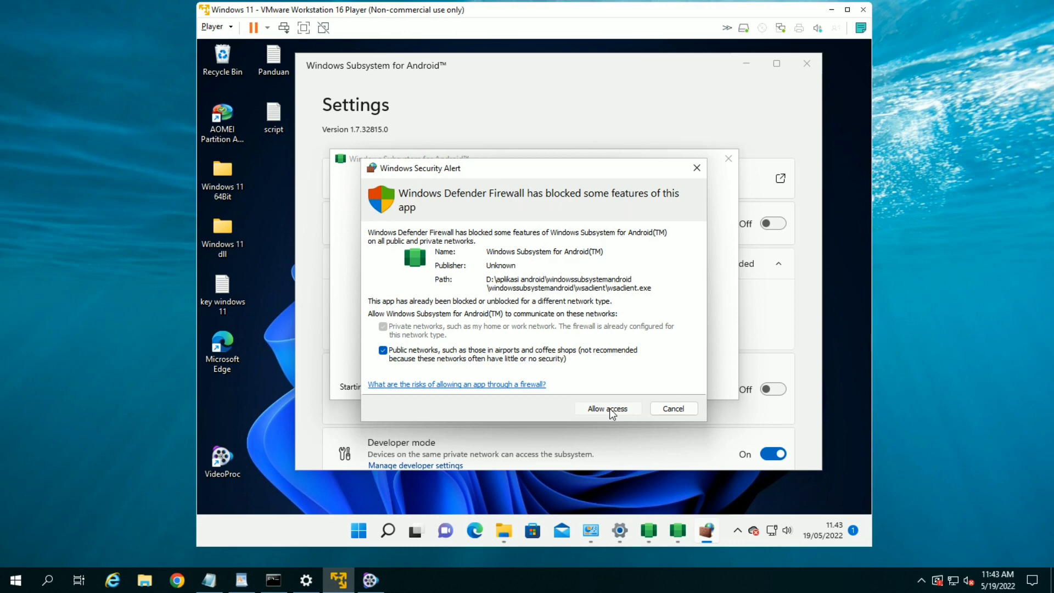
left_click(599, 412)
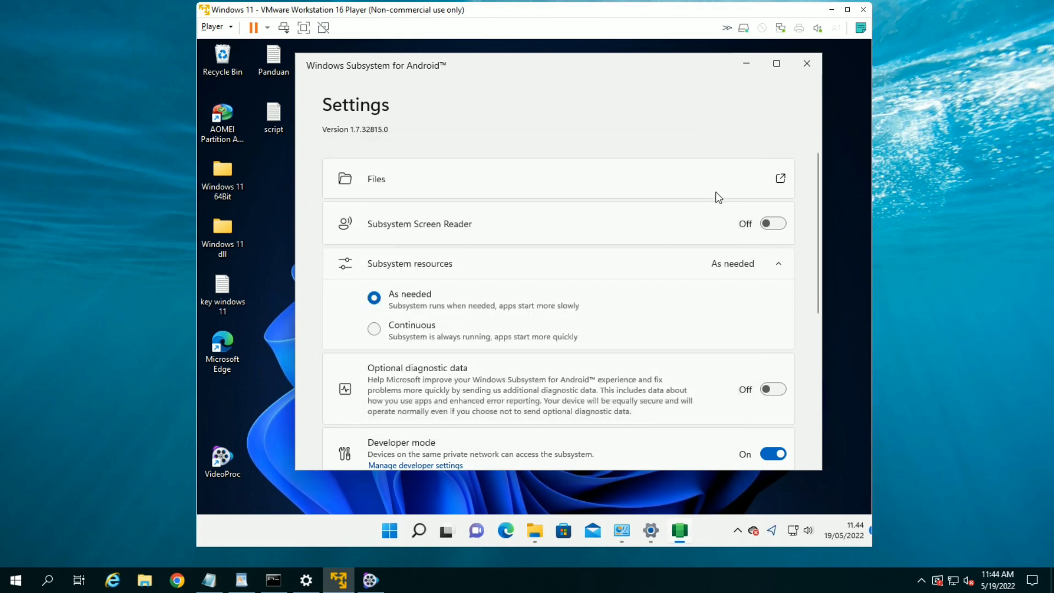
Minimize the Downloads window, refresh the IP address in the subsystem settings, and minimize the settings window.
scroll(714, 193, "down", 1)
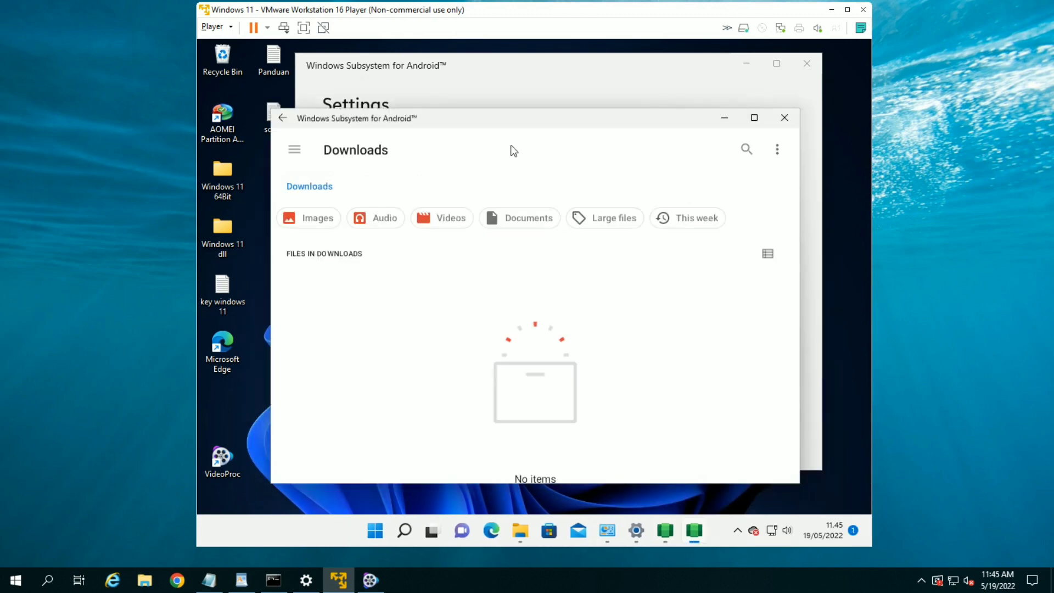
left_click(726, 118)
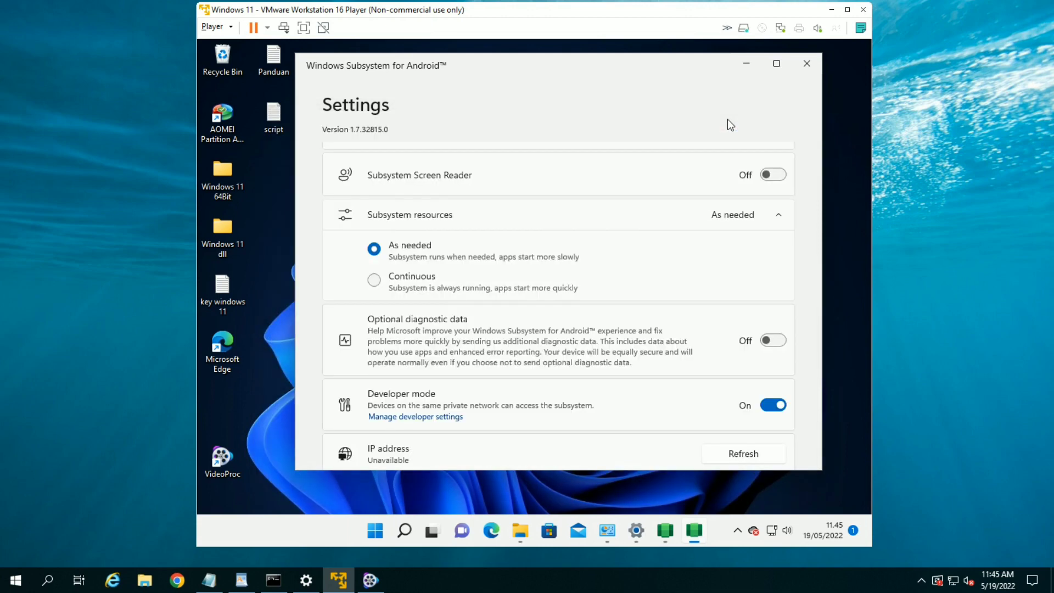
scroll(701, 256, "down", 3)
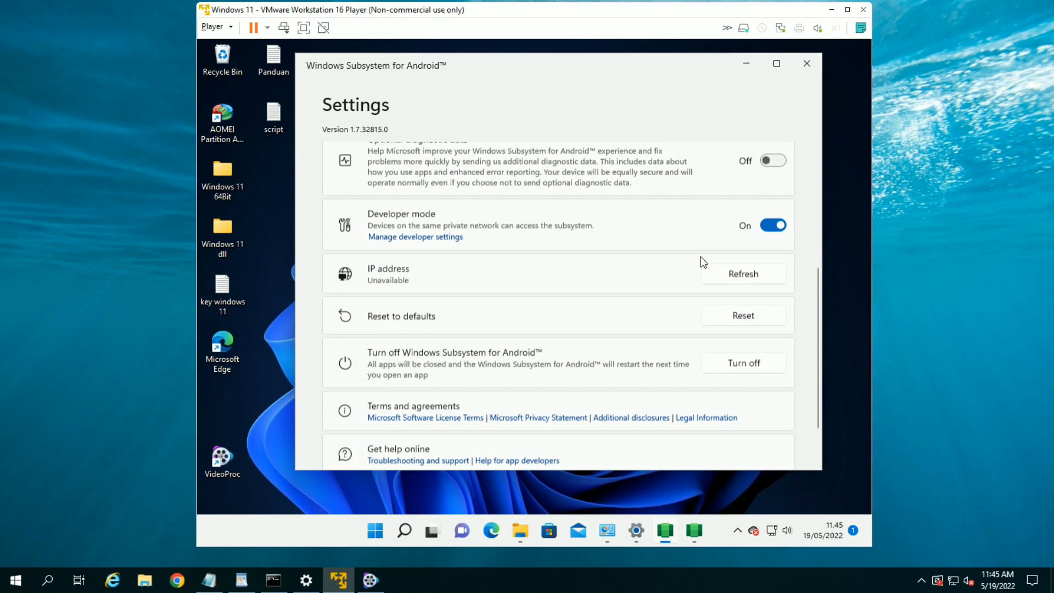
scroll(701, 256, "down", 2)
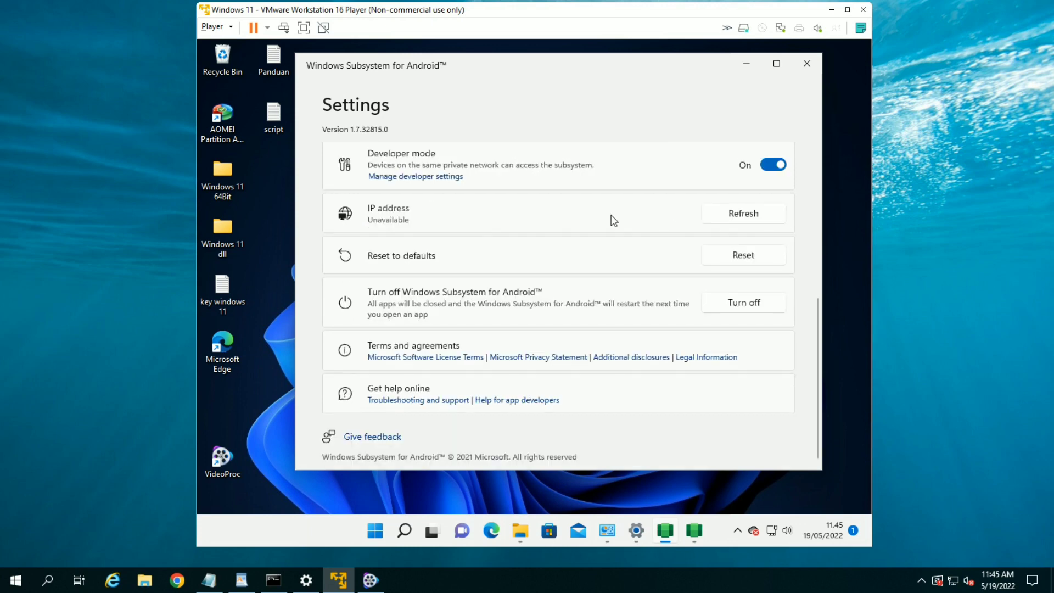
left_click(701, 221)
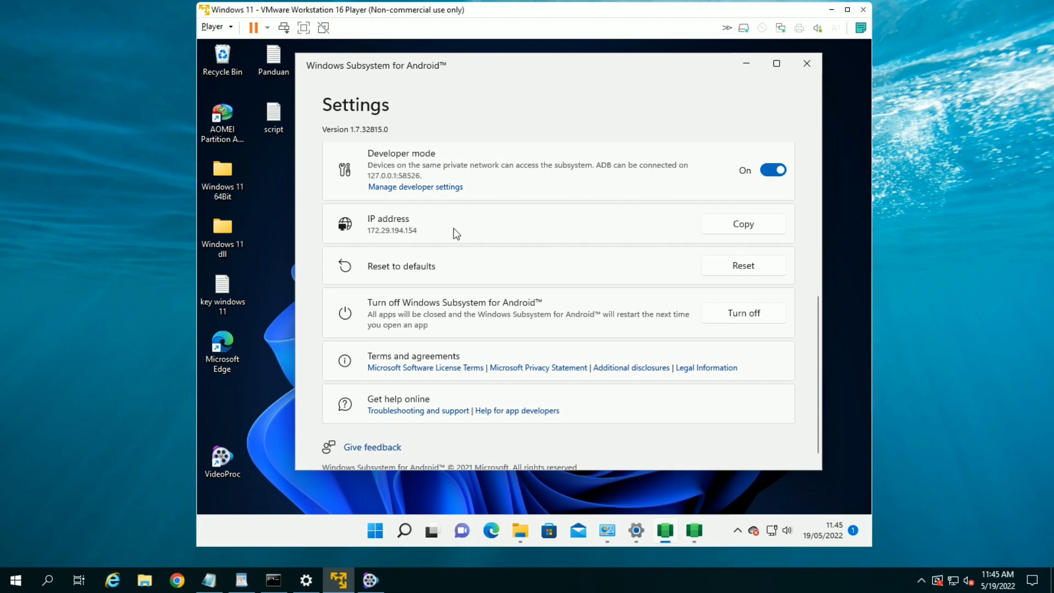
left_click(428, 230)
left_click(746, 68)
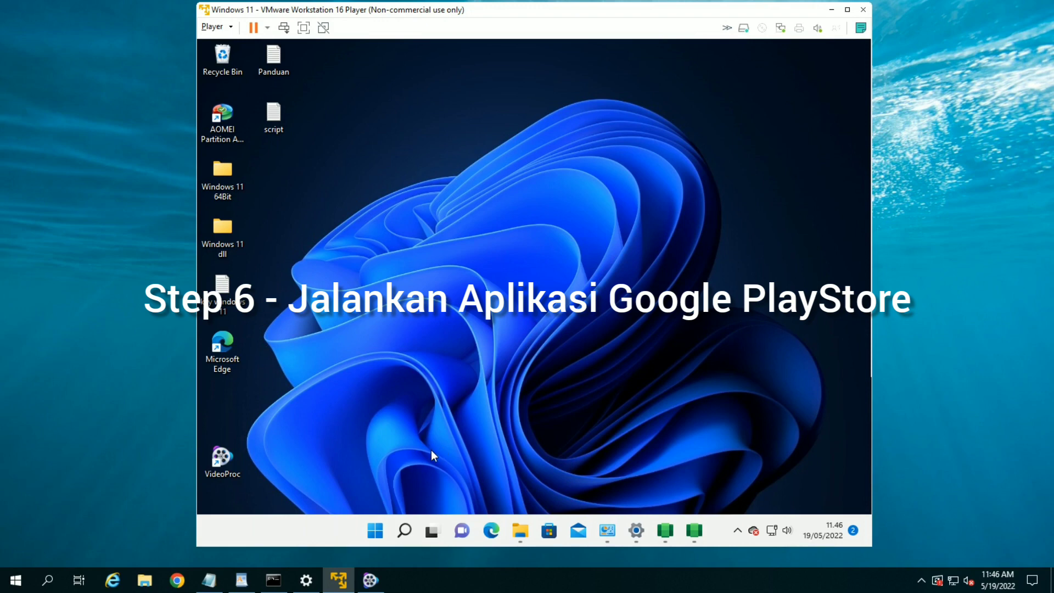
Launch the recently added Play Store, move its window higher on the desktop, and start signing in to Google Play.
left_click(374, 529)
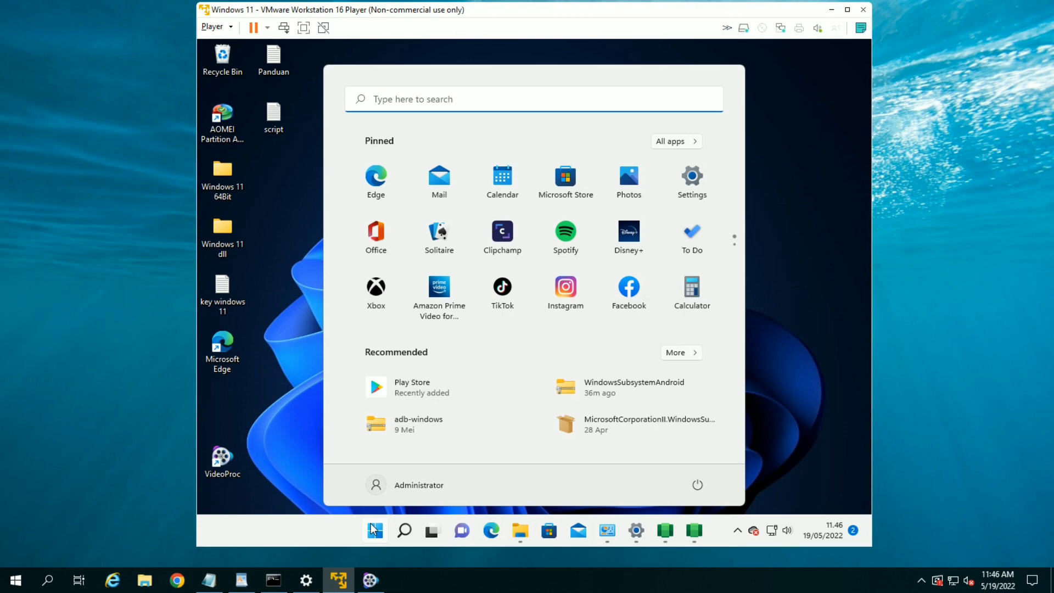
left_click(461, 384)
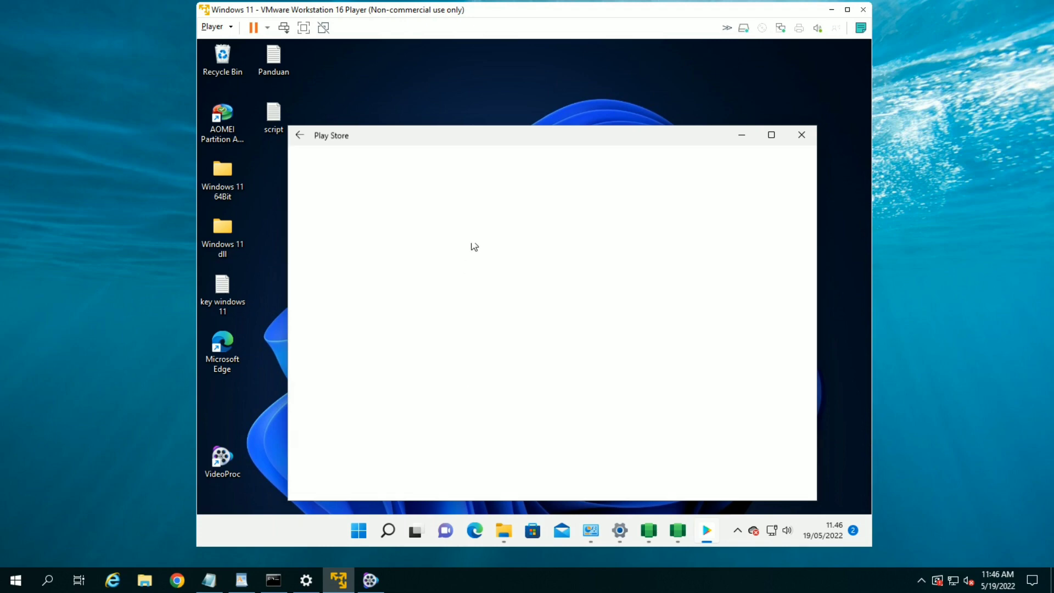
left_click(522, 131)
left_click_drag(522, 132, 523, 99)
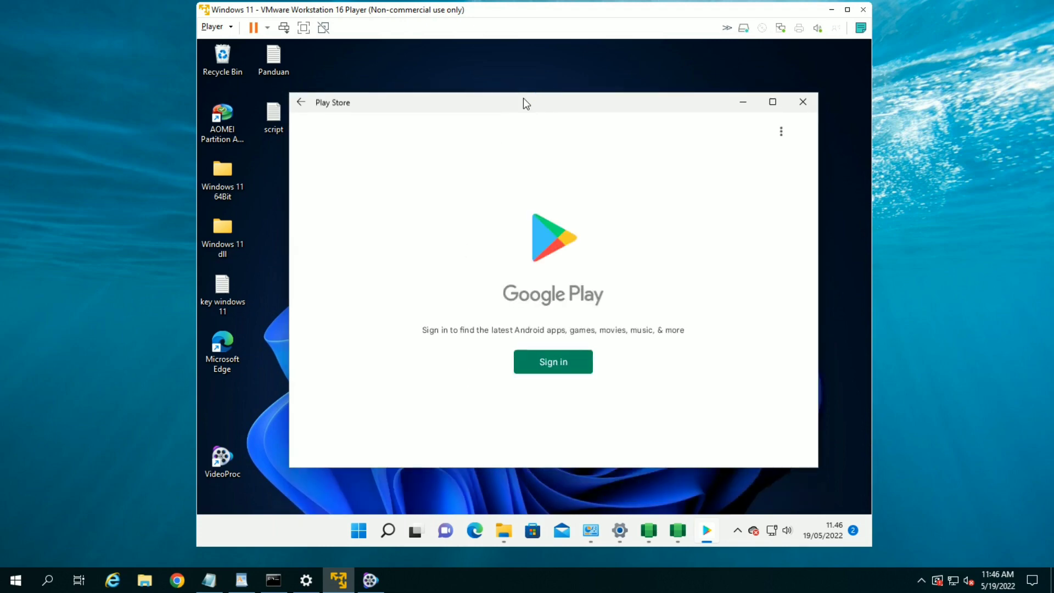
left_click(548, 359)
left_click(547, 369)
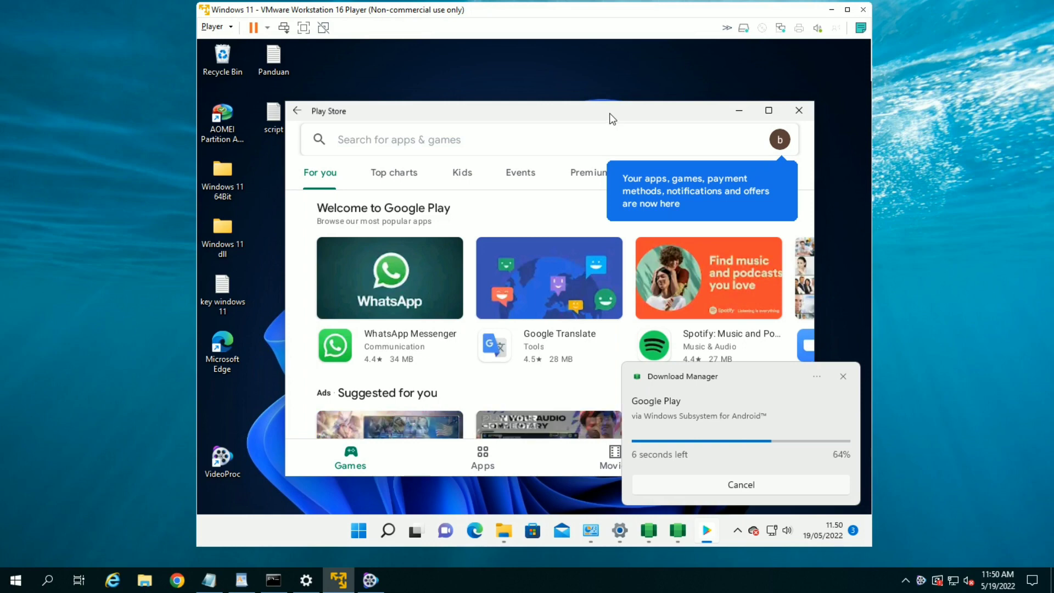
Maximize the Play Store window and dismiss both the account tip and the Google Play Points offer.
left_click_drag(610, 115, 600, 71)
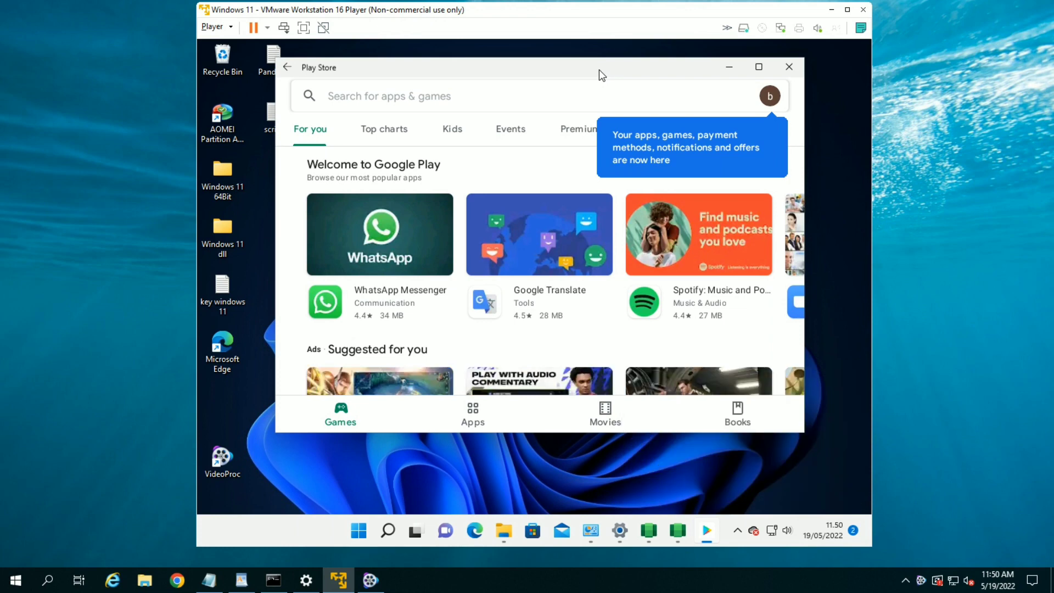
left_click(769, 113)
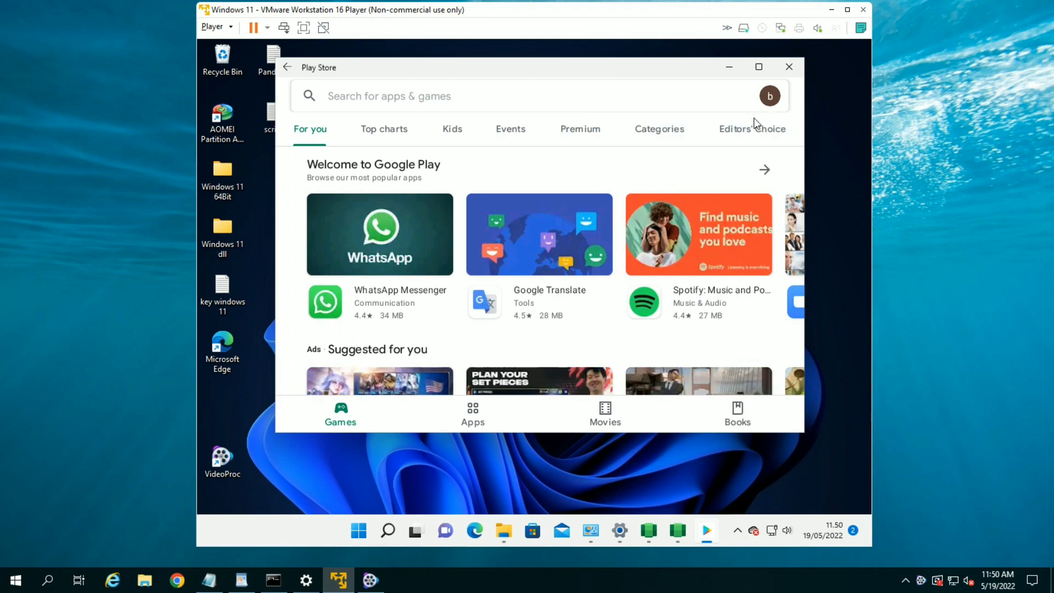
left_click(758, 68)
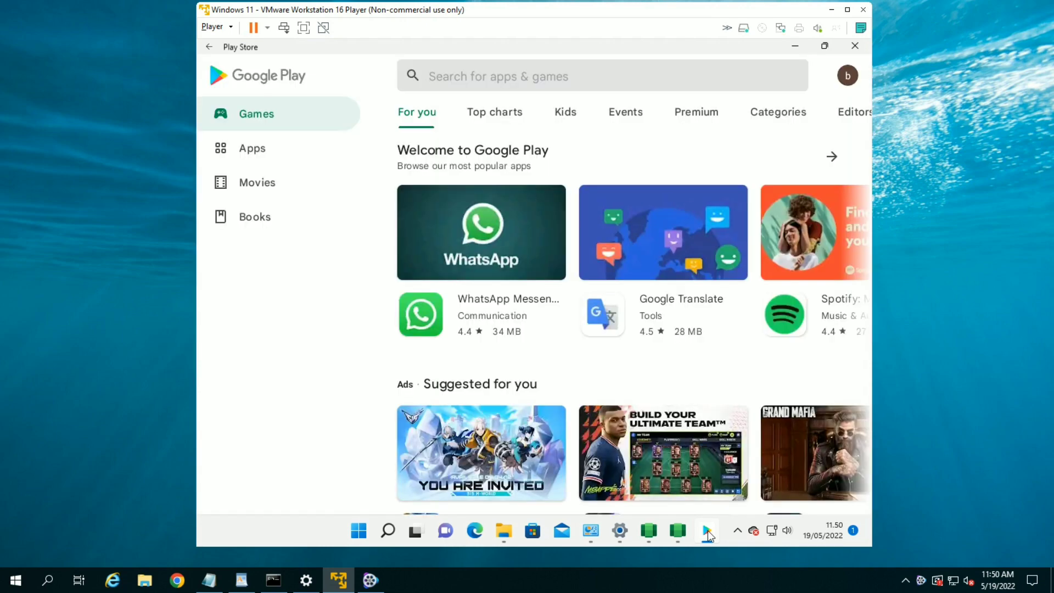
mouse_move(707, 530)
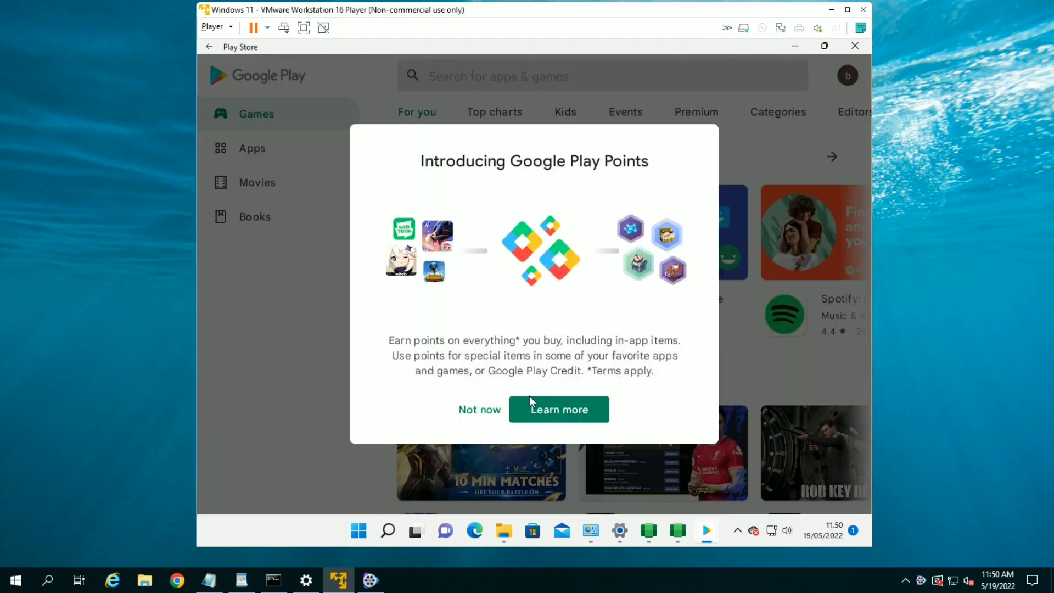
left_click(478, 411)
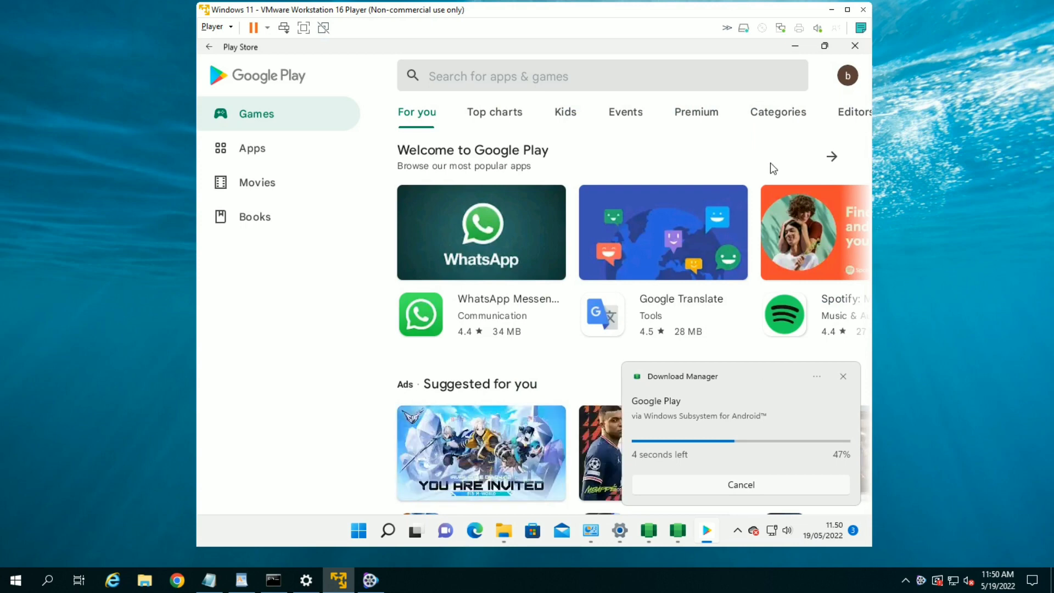
Browse the Top charts and Kids sections under Games, return to For you, and view the Apps section.
left_click(496, 108)
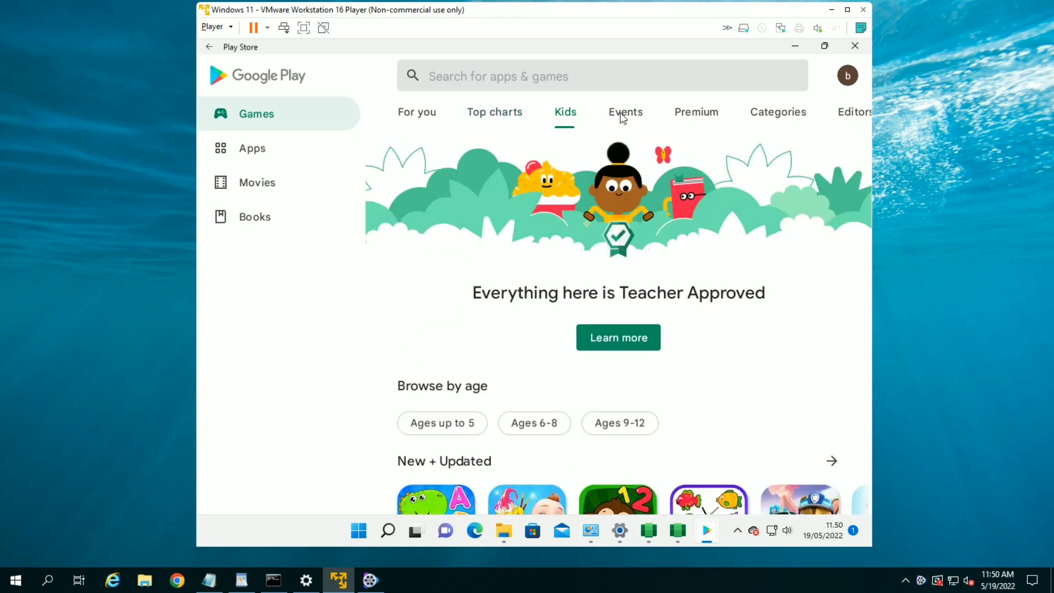
left_click(417, 116)
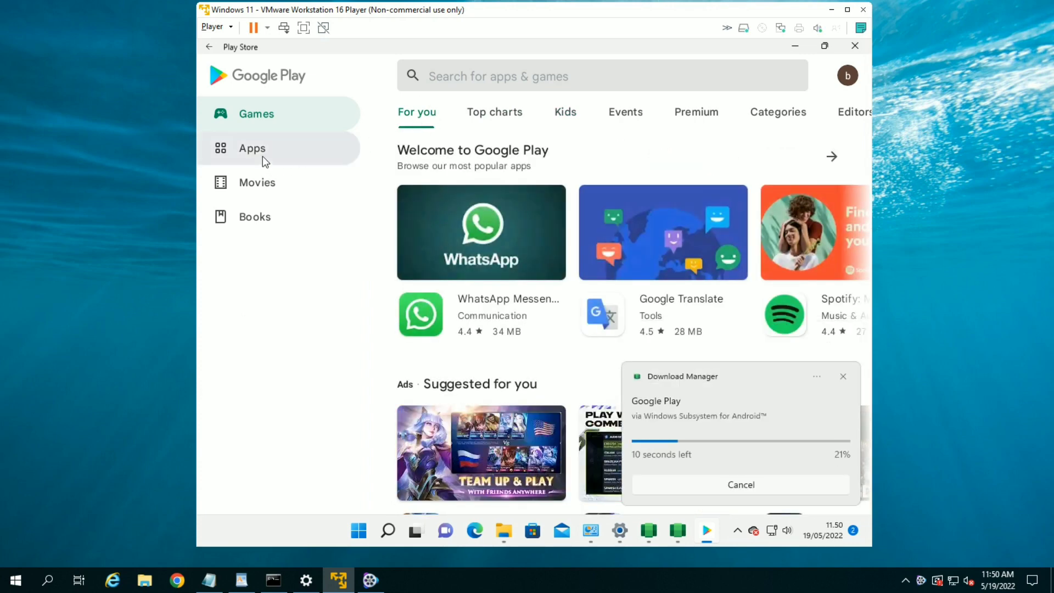
left_click(263, 157)
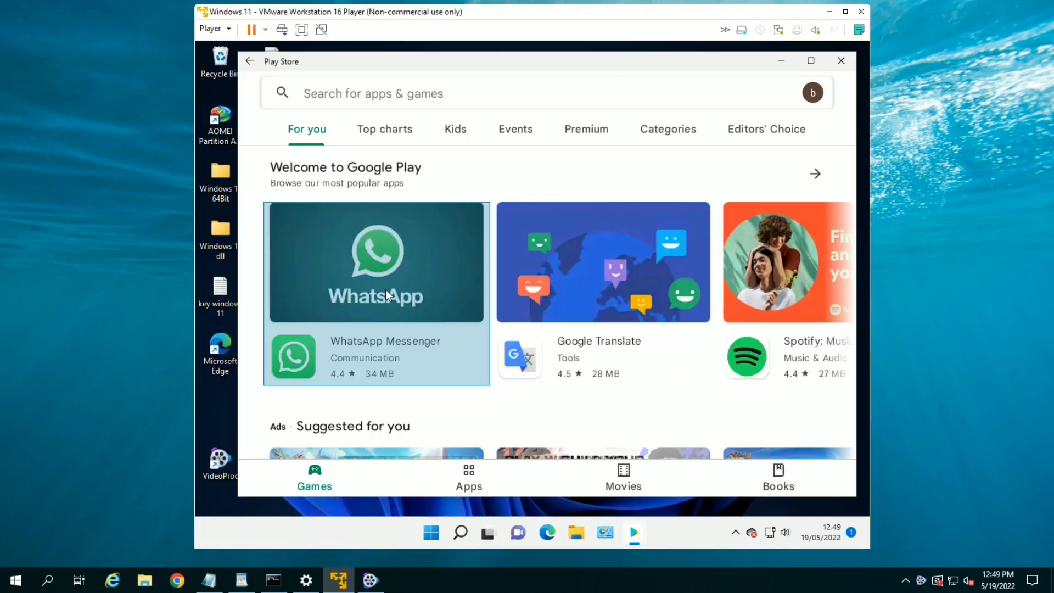
Install WhatsApp Messenger from its Play Store page and open it.
left_click(385, 289)
left_click(758, 161)
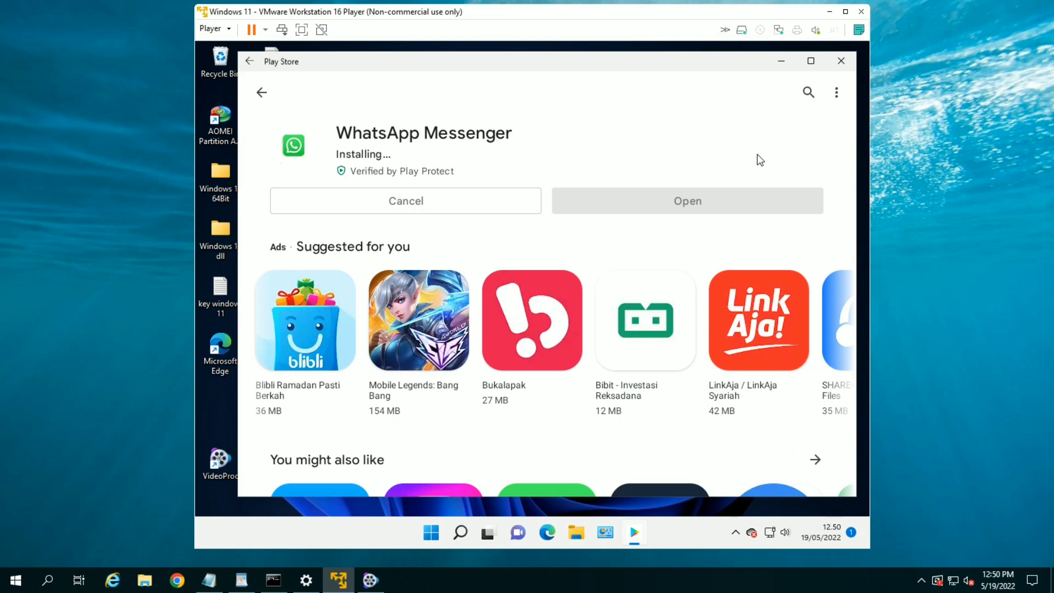
left_click(677, 192)
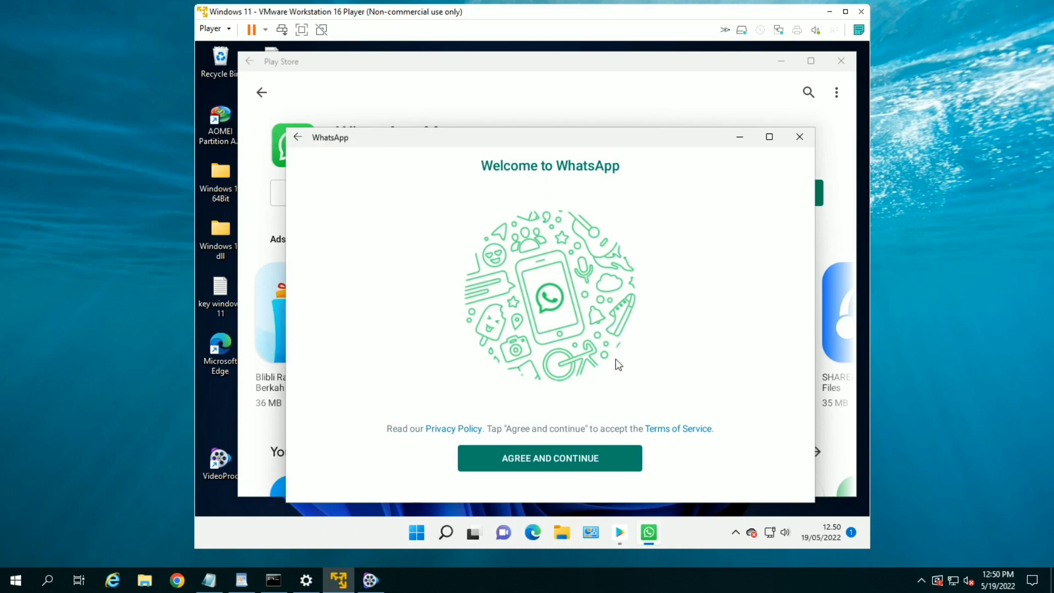
Accept the WhatsApp terms and browse the country list for the phone number.
left_click(575, 455)
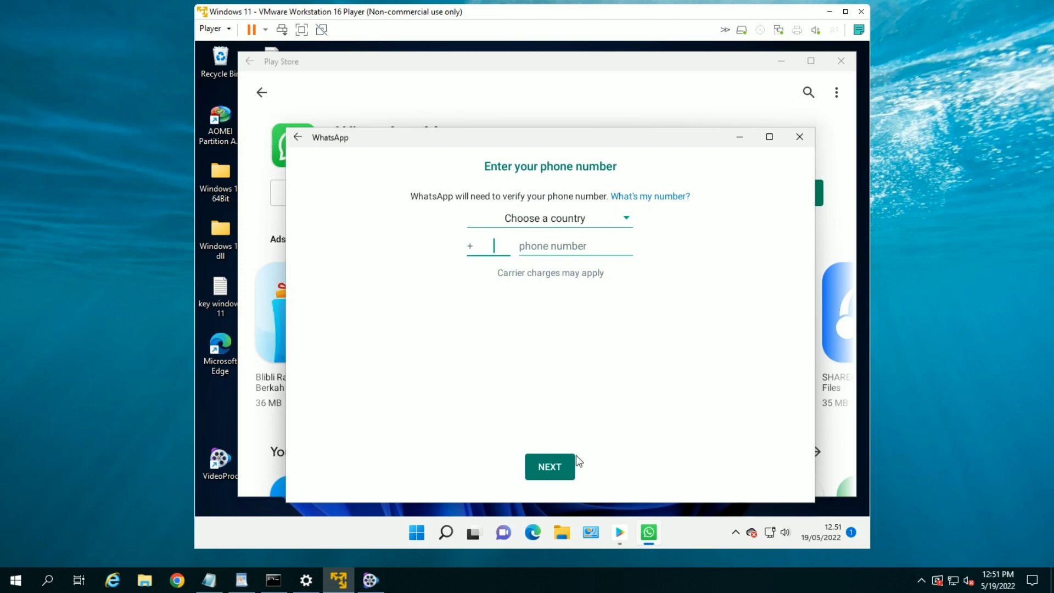
left_click(625, 218)
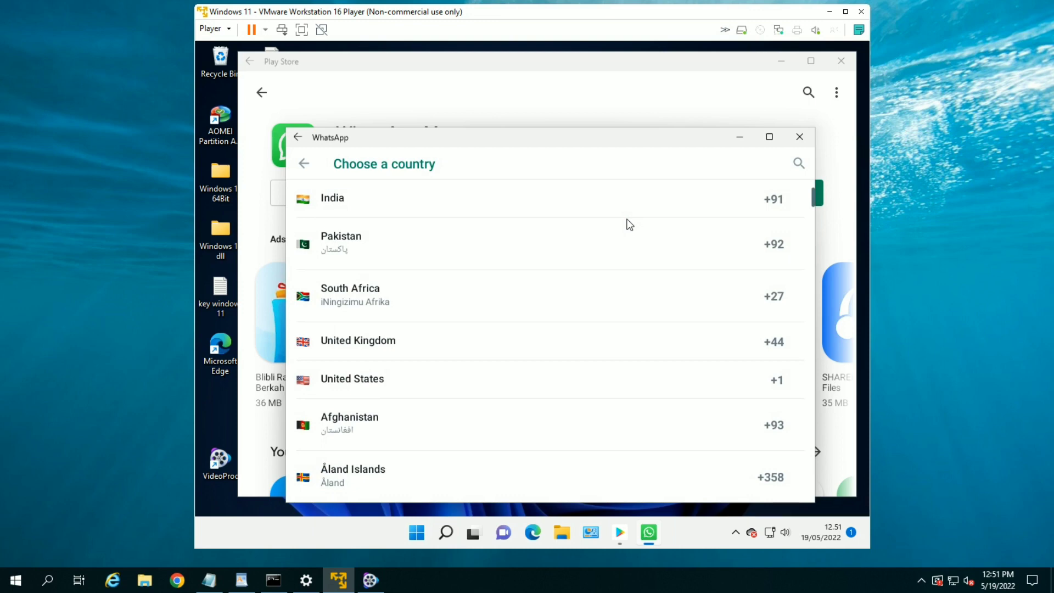
scroll(630, 224, "down", 3)
scroll(629, 225, "down", 15)
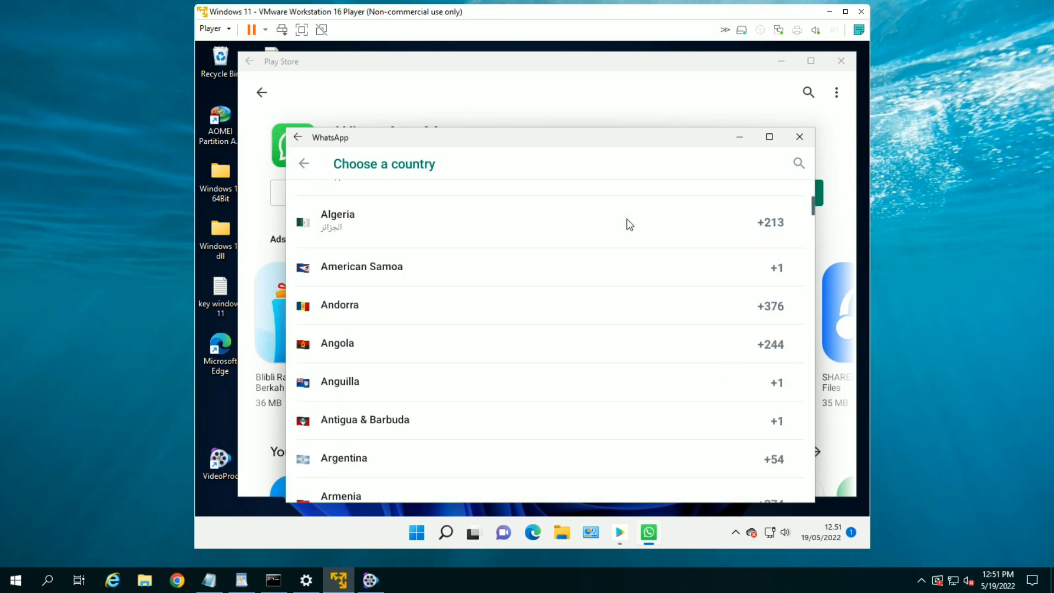
scroll(630, 225, "down", 10)
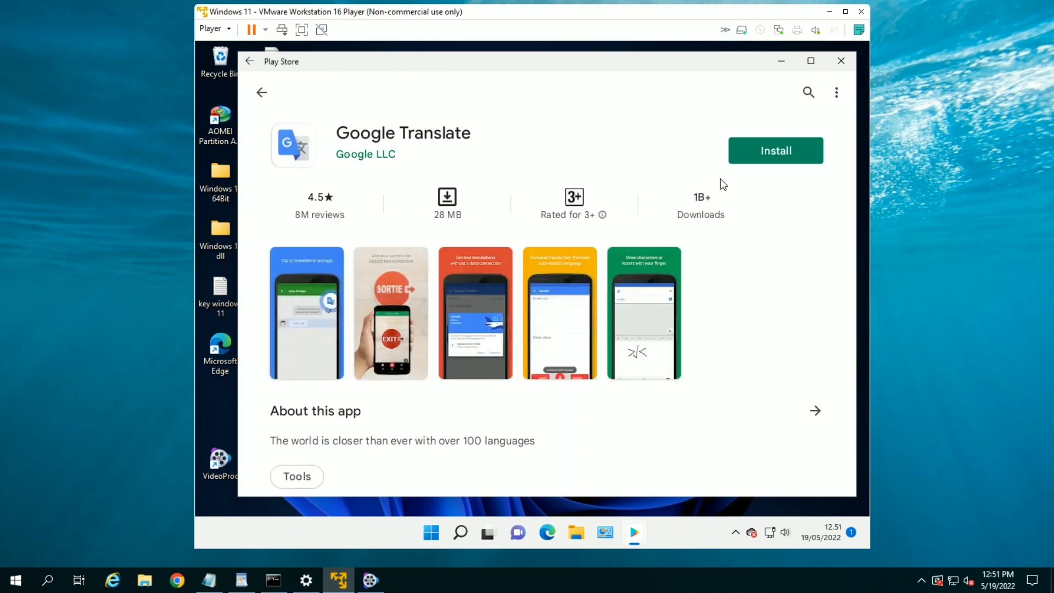
Install Google Translate from the Play Store, open it, and move its window higher on the desktop.
left_click(756, 158)
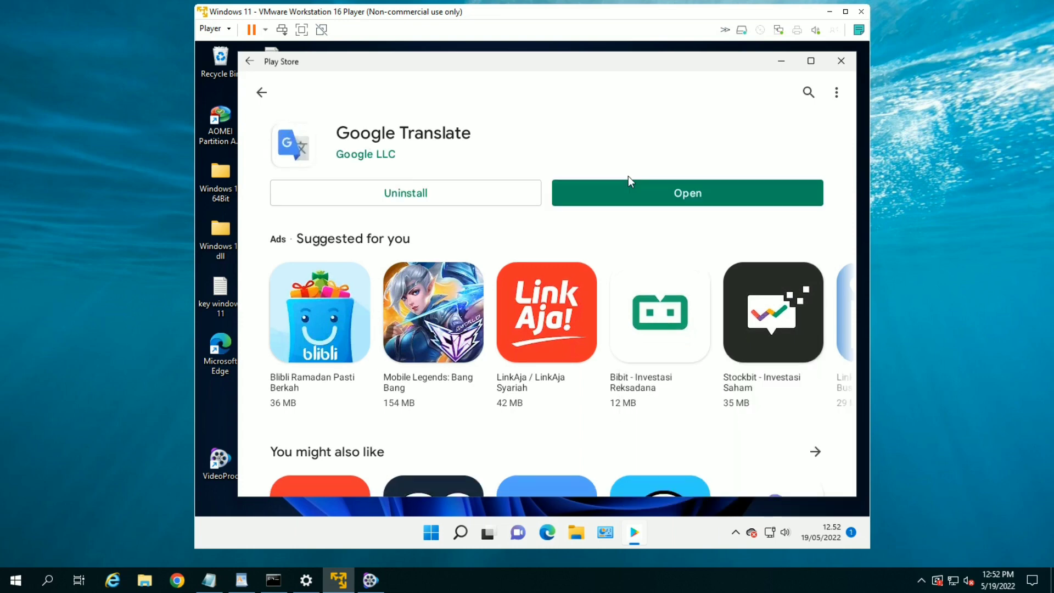
left_click(641, 192)
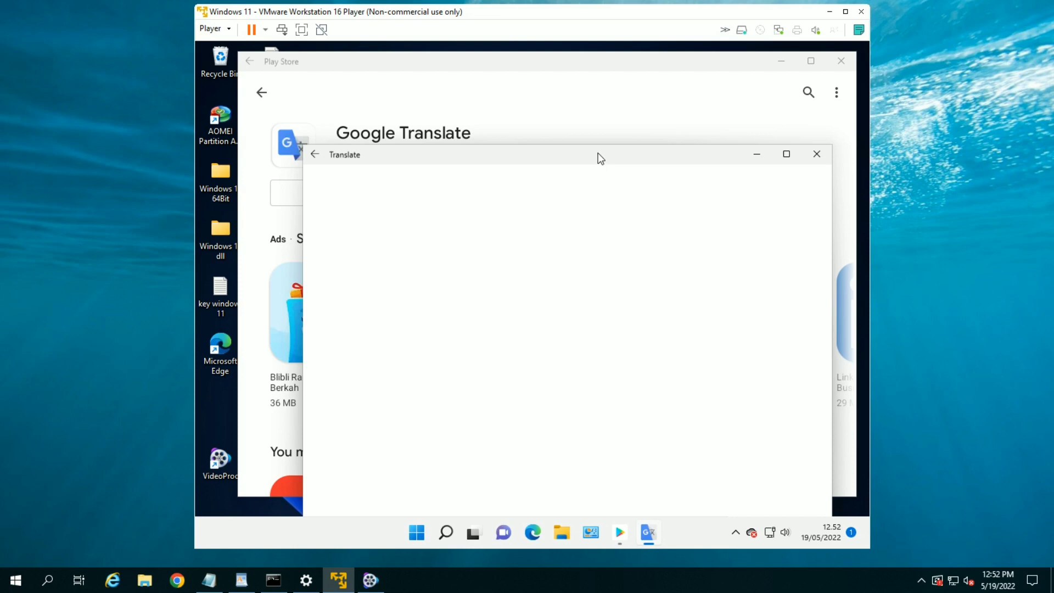
left_click_drag(598, 153, 556, 87)
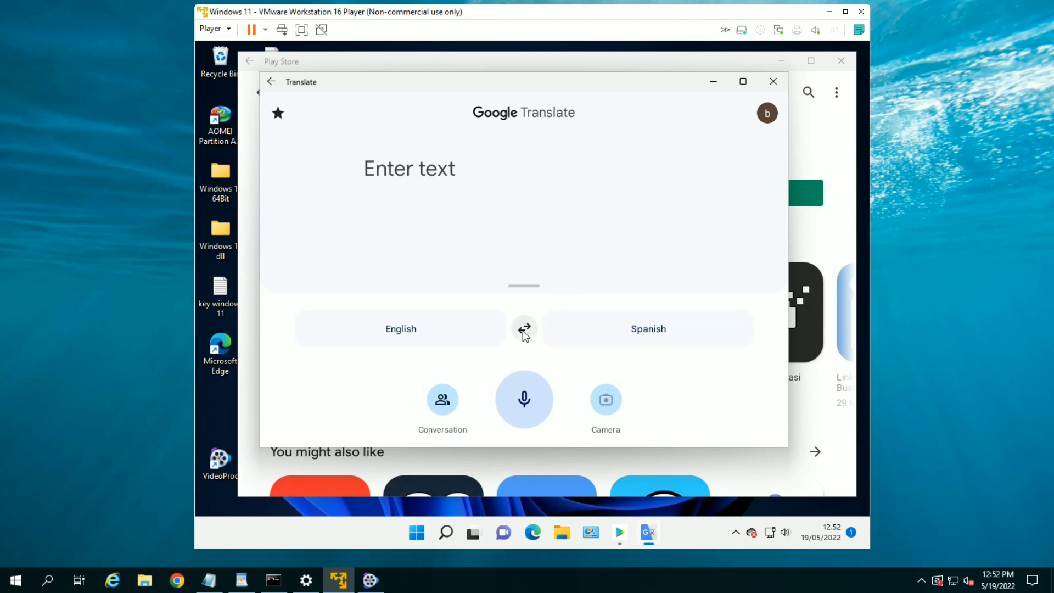
Set the translation target language to Indonesian.
left_click(646, 332)
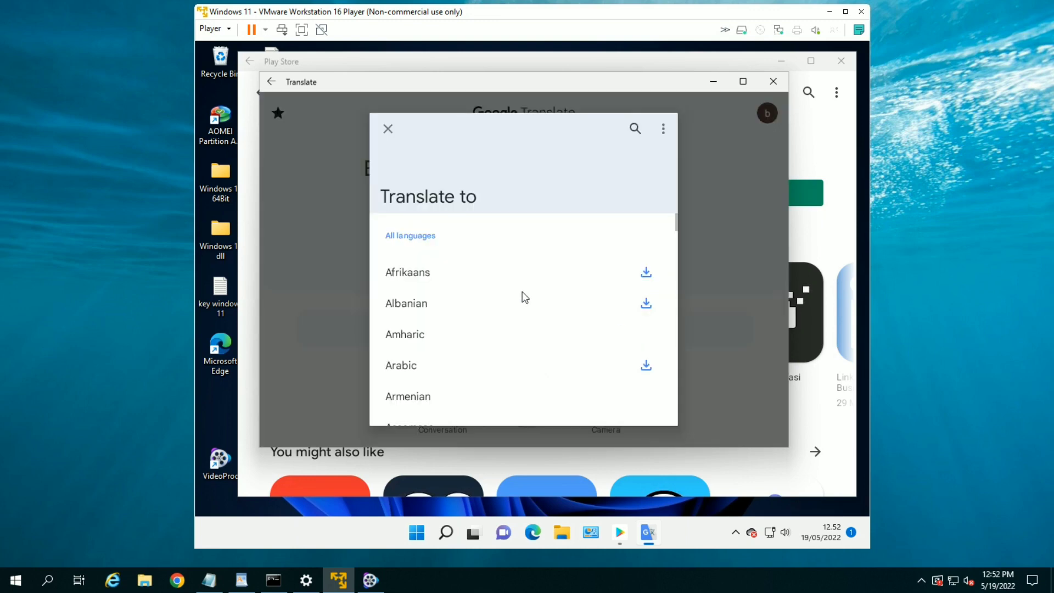
scroll(506, 292, "down", 2)
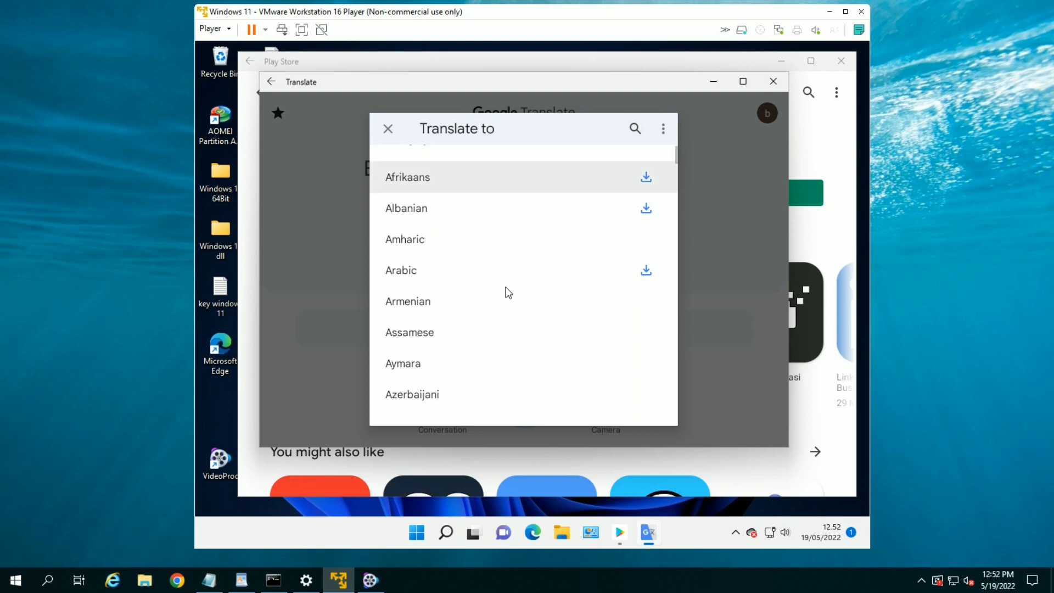
scroll(509, 293, "down", 15)
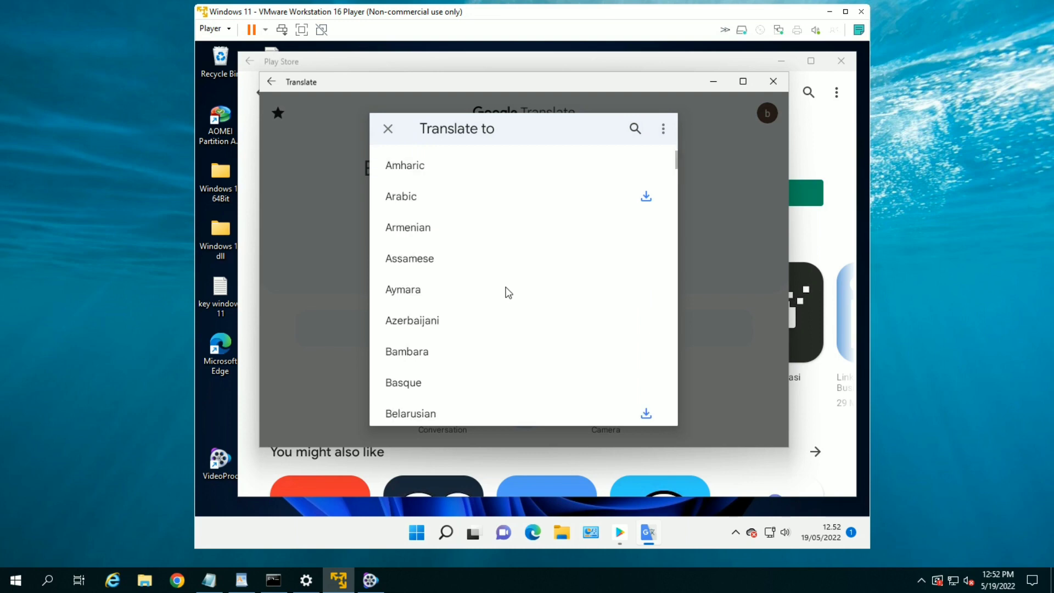
scroll(508, 292, "down", 10)
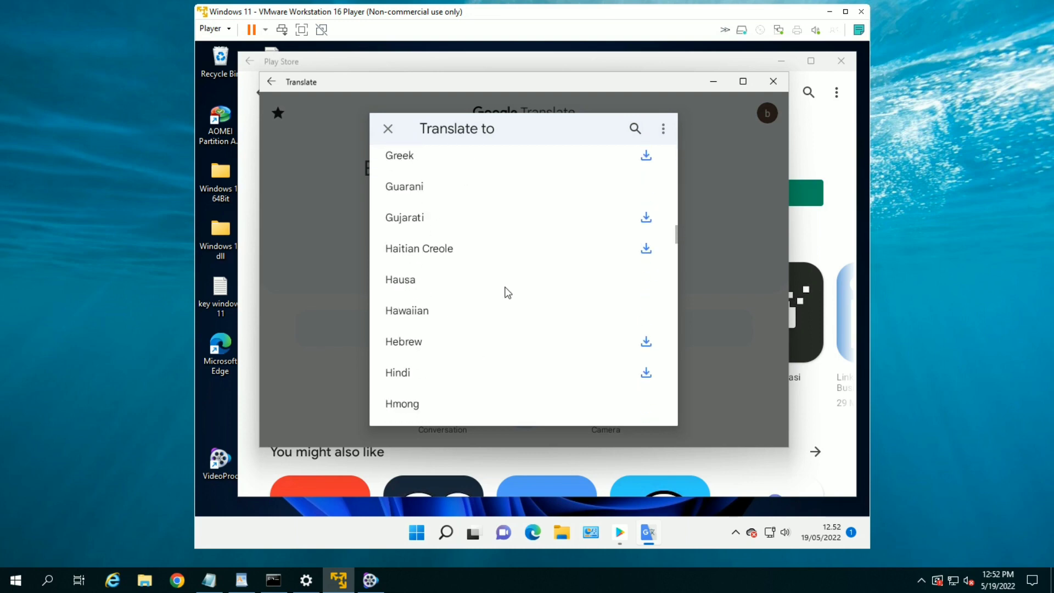
scroll(508, 293, "up", 1)
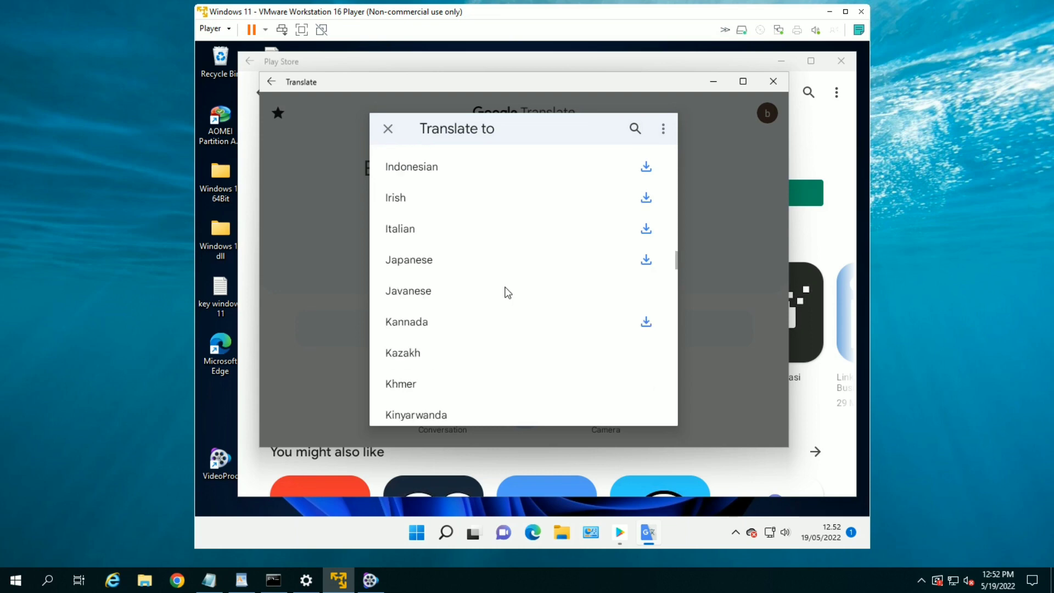
left_click(431, 169)
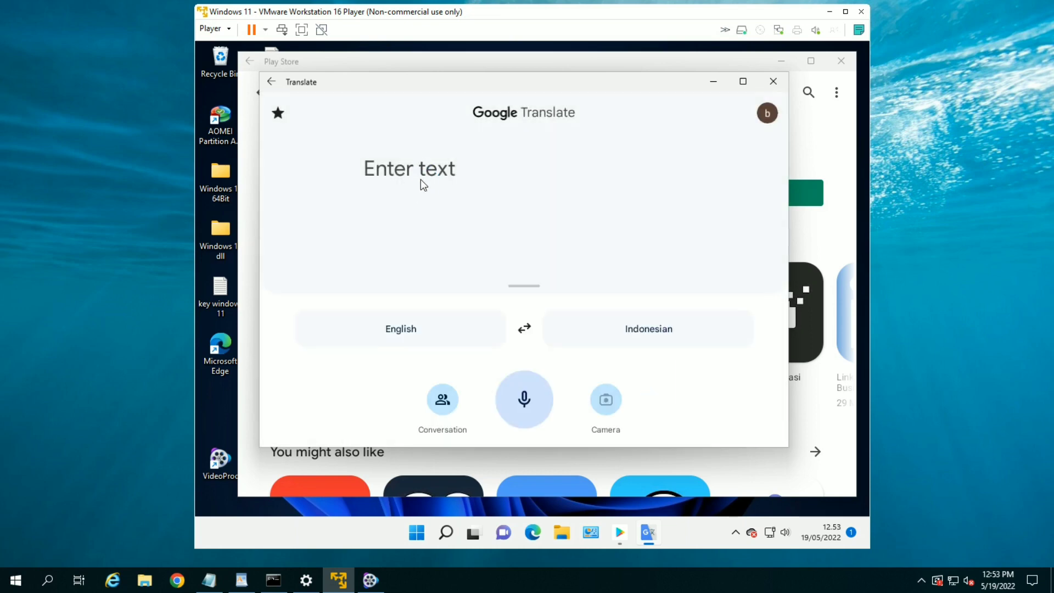
Translate the word "help" from English to Indonesian, look through its other translations, and close the Translate window.
left_click(393, 161)
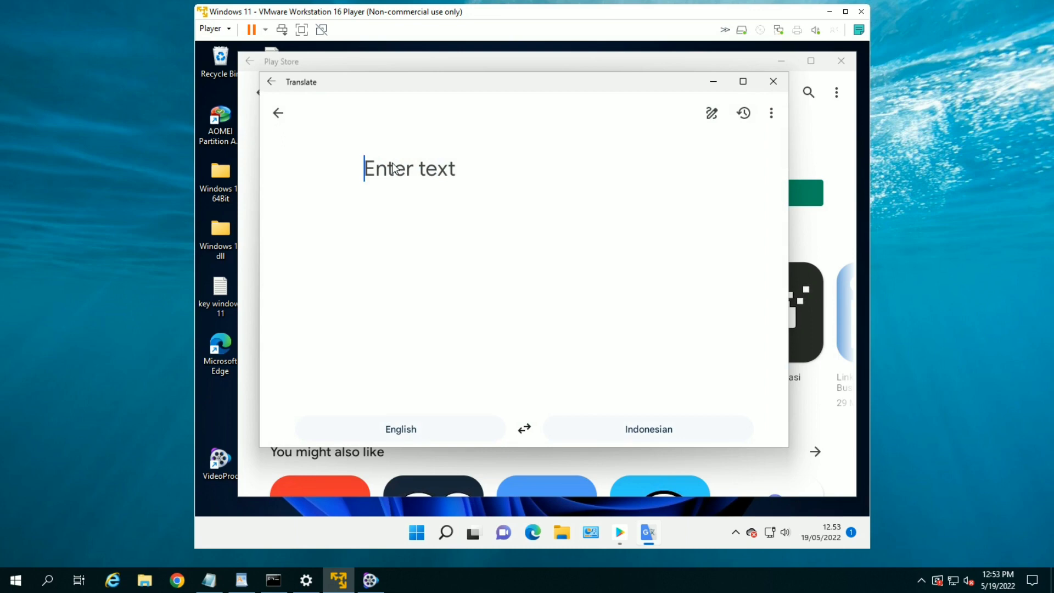
type("help")
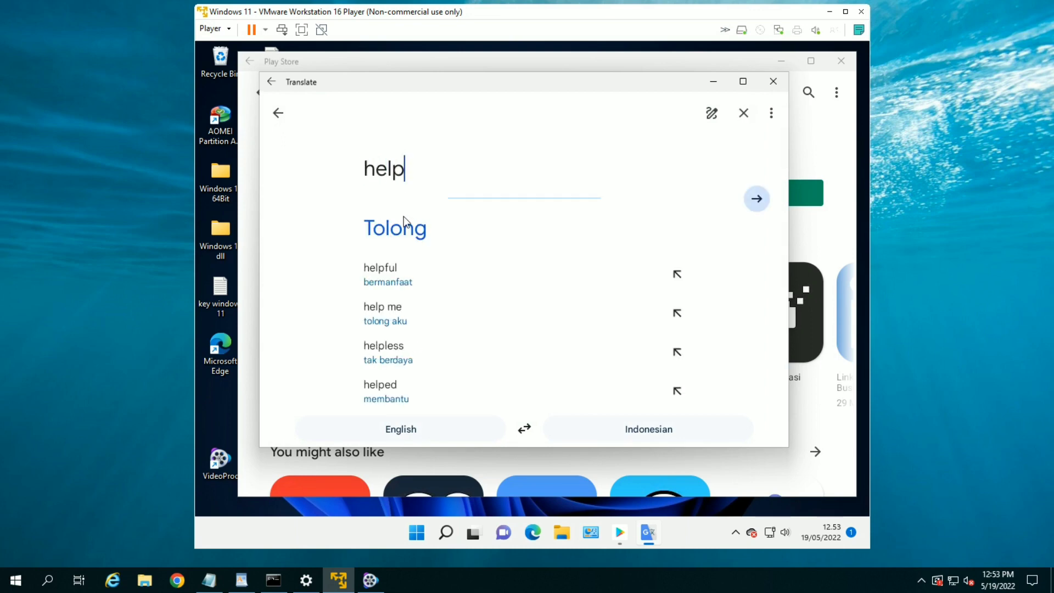
left_click(406, 233)
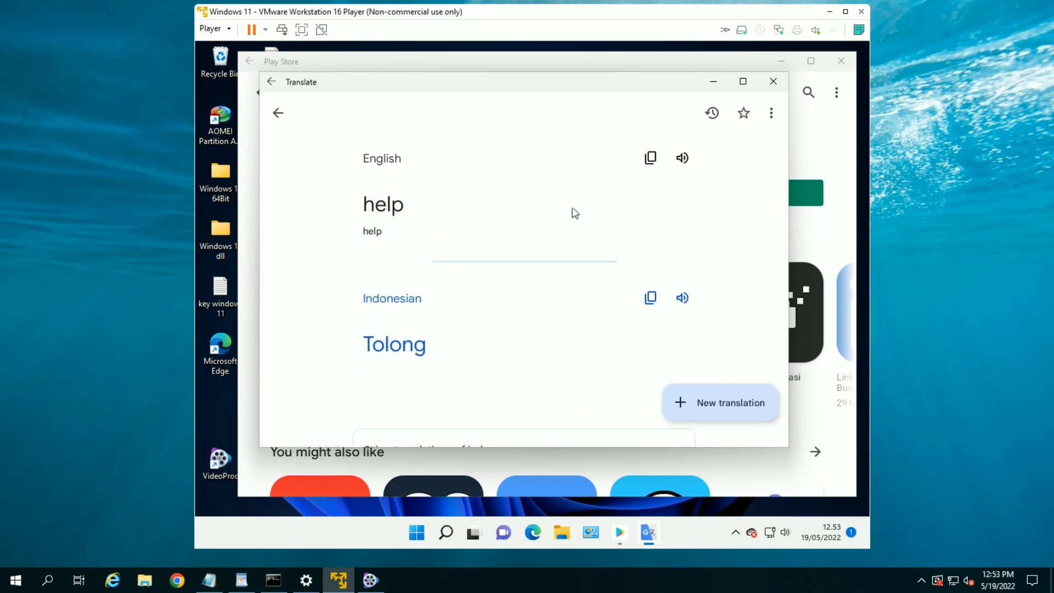
scroll(539, 278, "down", 3)
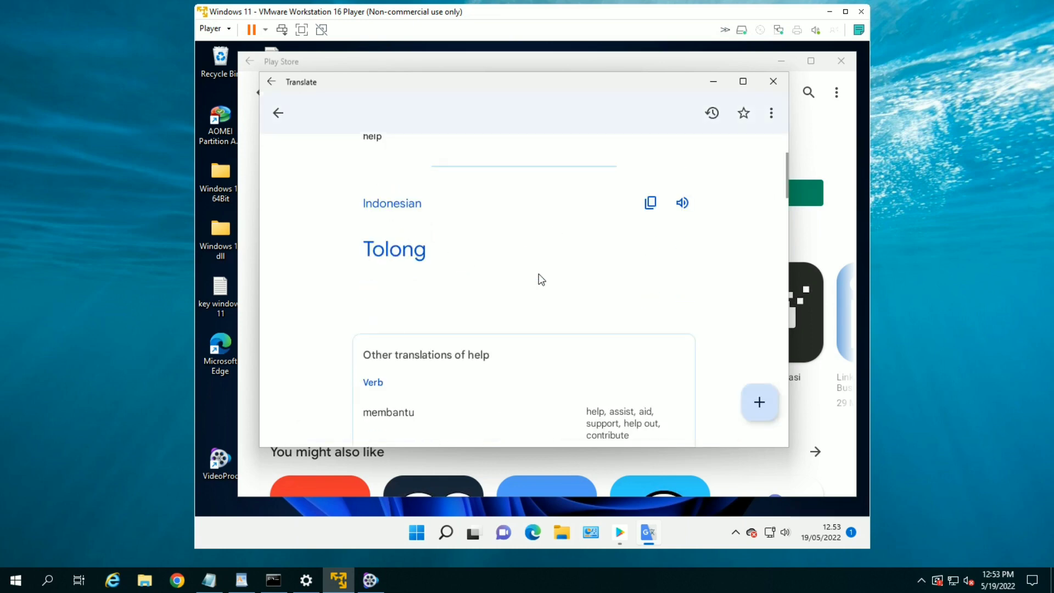
scroll(539, 278, "up", 3)
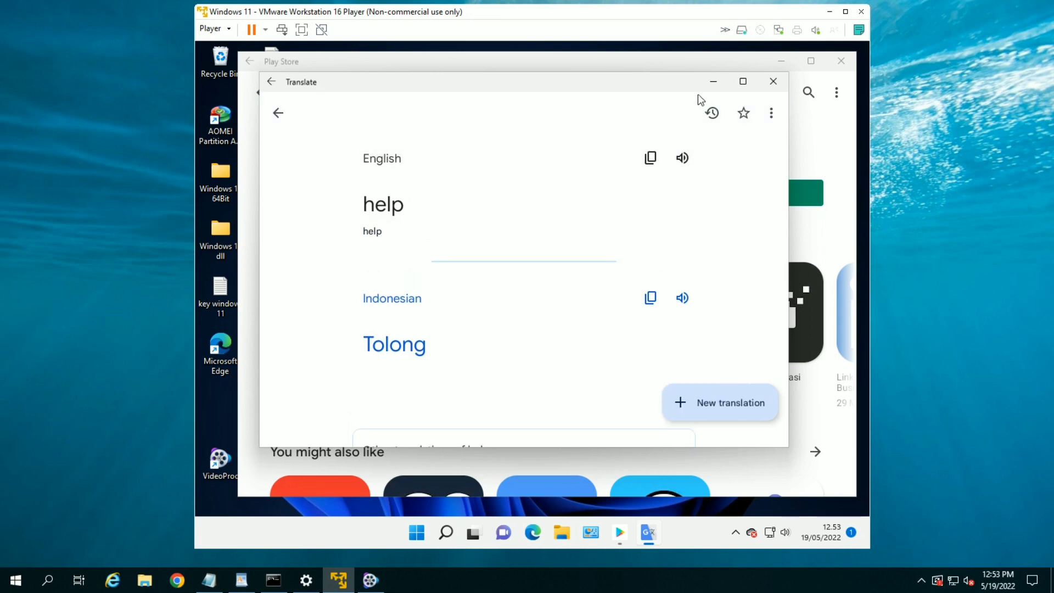
left_click(767, 89)
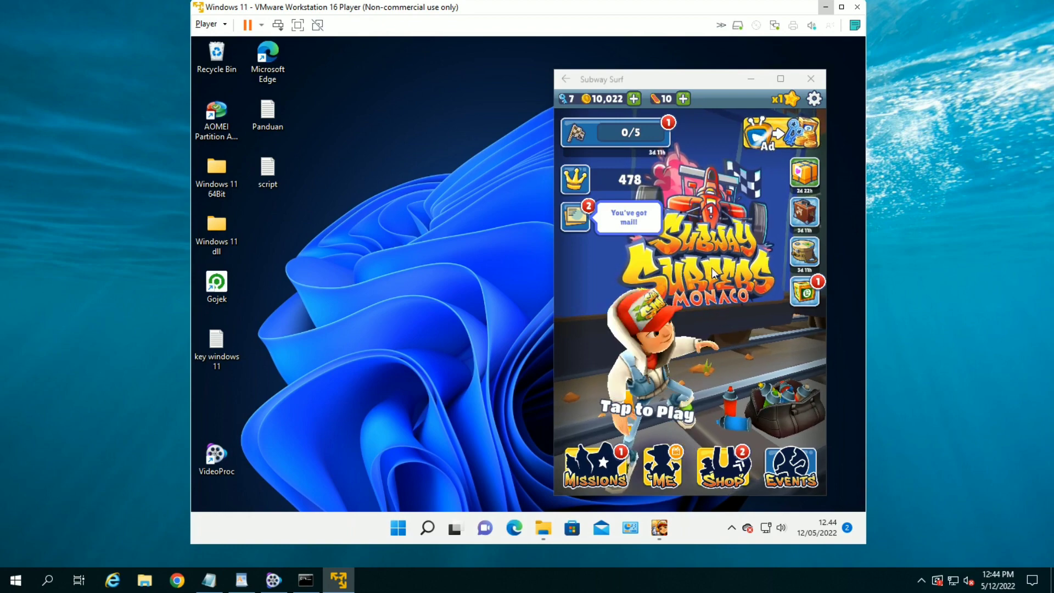
Start a run in Subway Surfers, steer the runner to another track, pause the game, and minimize its window.
left_click(683, 361)
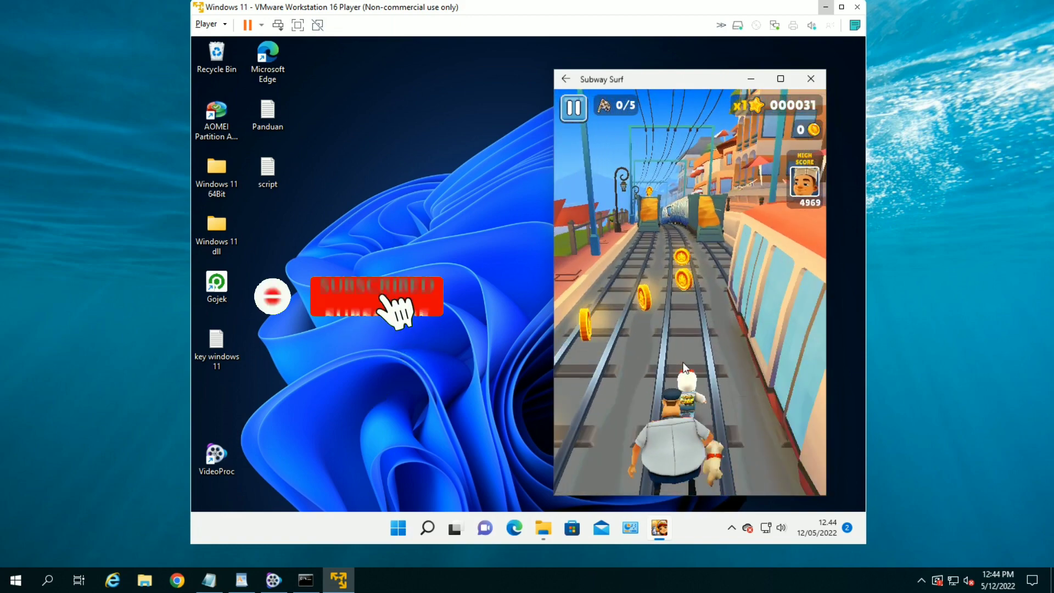
key("Left")
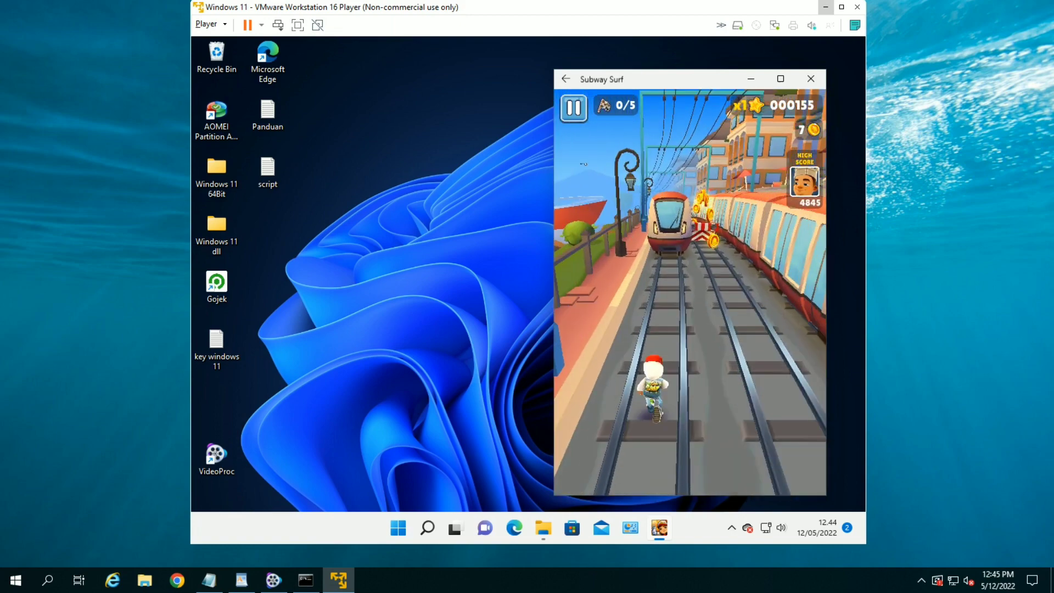
left_click(566, 113)
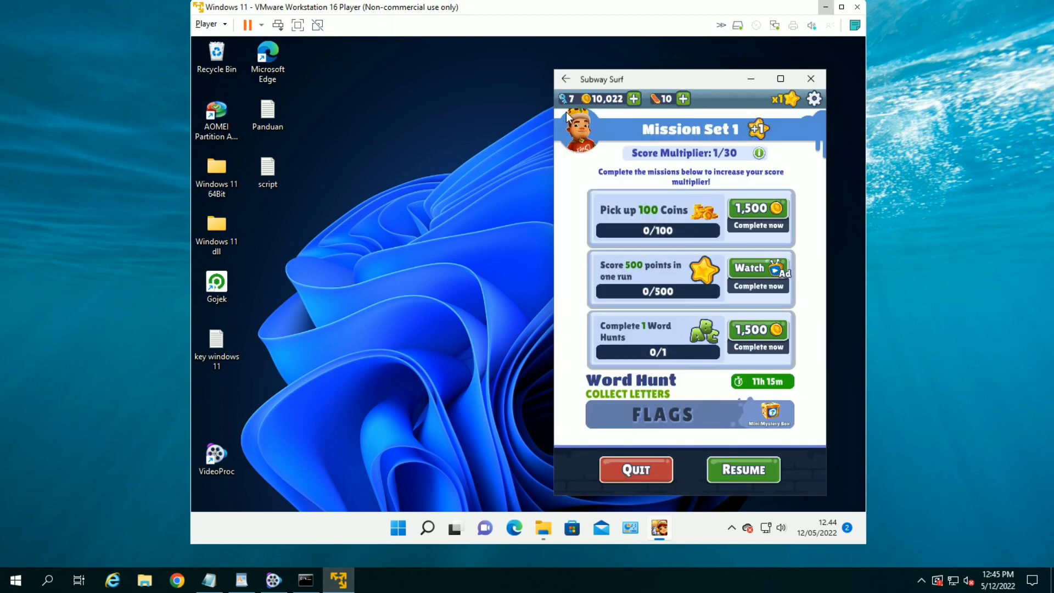
left_click(753, 79)
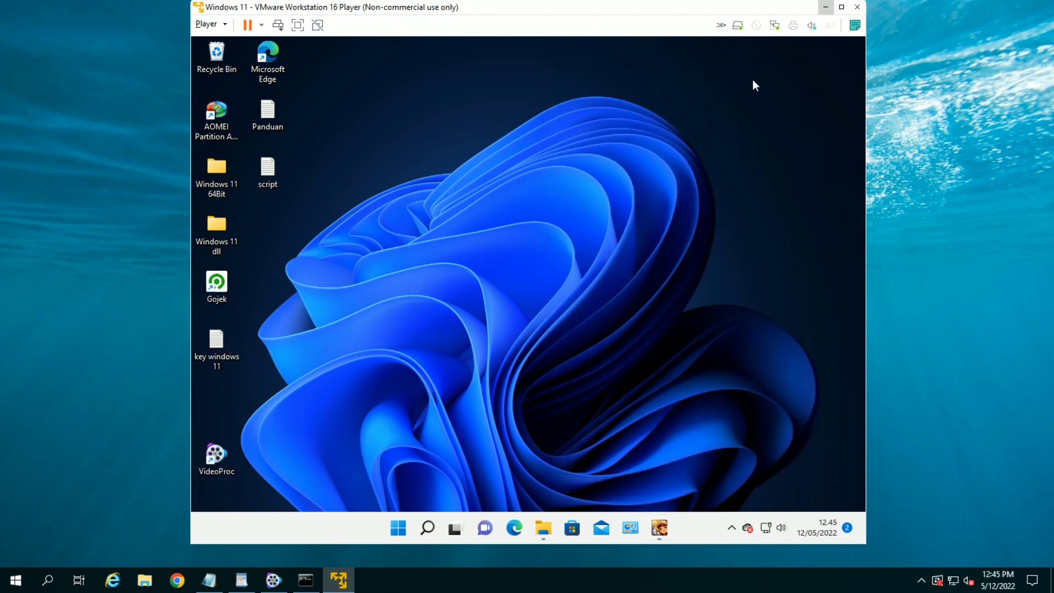